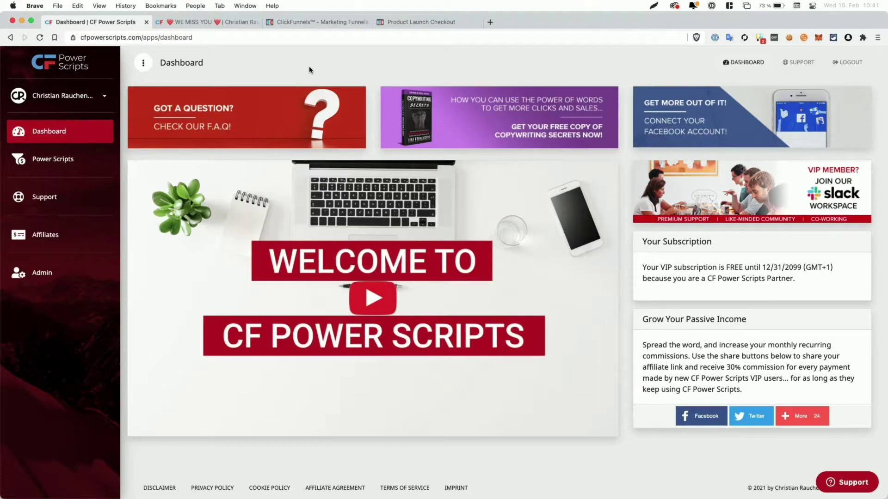
In CF Power Scripts, open the Power Scripts Development funnel's Order Form step scripts
{"action": "left_click", "coordinate": [53, 162]}
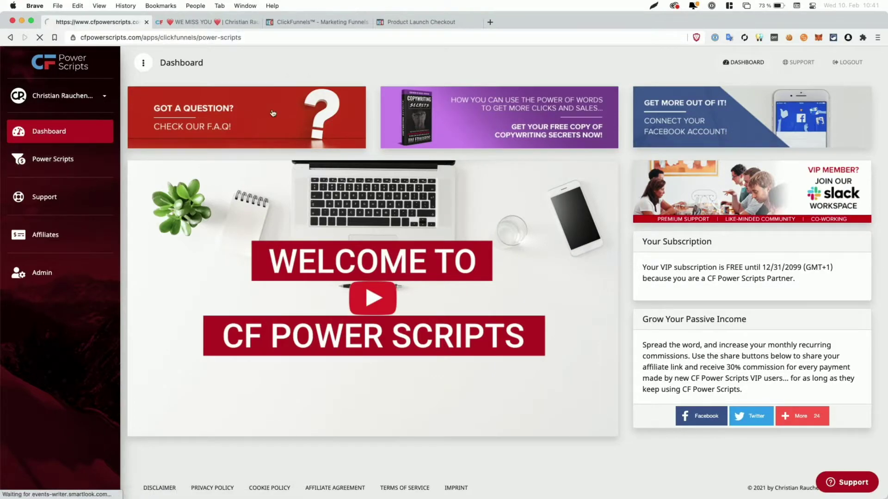
{"action": "scroll", "coordinate": [323, 114], "scroll_direction": "down", "scroll_amount": 1}
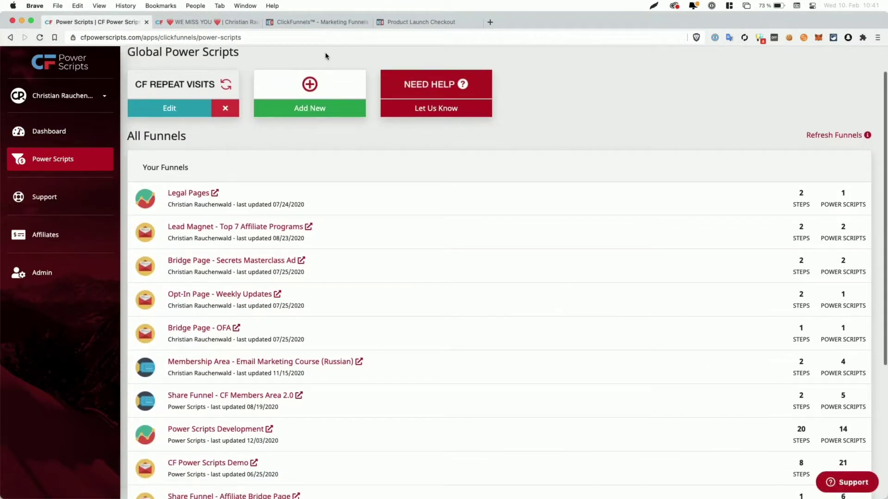
{"action": "scroll", "coordinate": [358, 193], "scroll_direction": "down", "scroll_amount": 2}
{"action": "scroll", "coordinate": [358, 192], "scroll_direction": "down", "scroll_amount": 2}
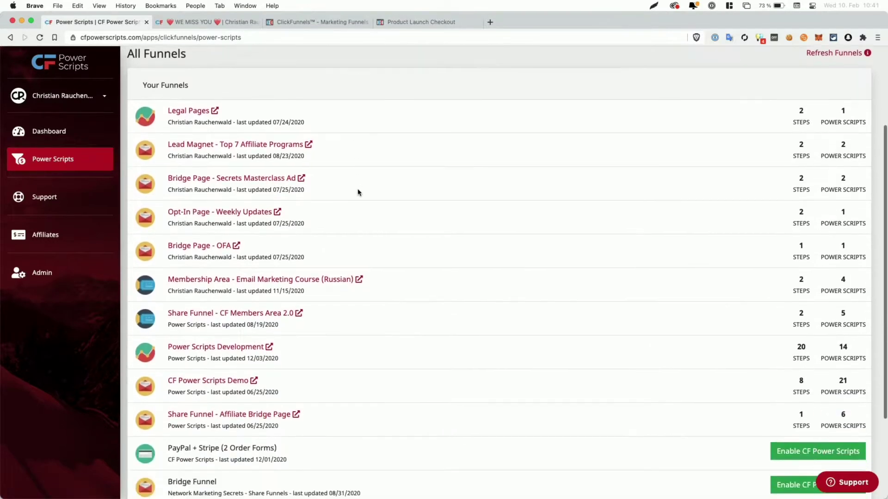
{"action": "left_click", "coordinate": [224, 347]}
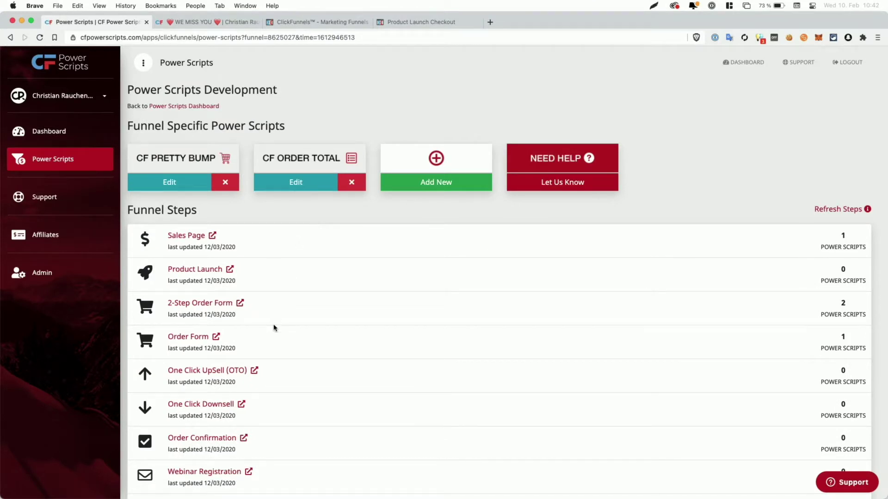
{"action": "left_click", "coordinate": [189, 341]}
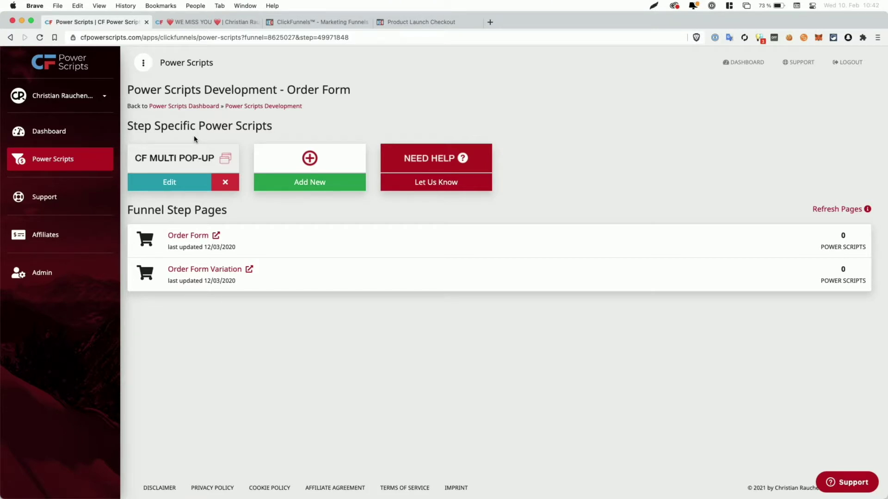
Search the script catalogue for 'selec' and add CF Select Product to the Order Form step
{"action": "left_click", "coordinate": [276, 190]}
{"action": "left_click", "coordinate": [487, 81]}
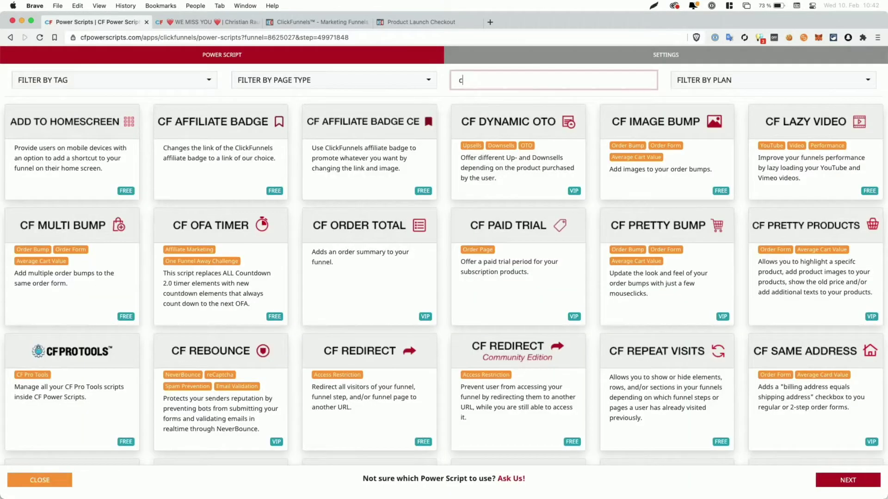
{"action": "type", "text": "selec"}
{"action": "left_click", "coordinate": [95, 172]}
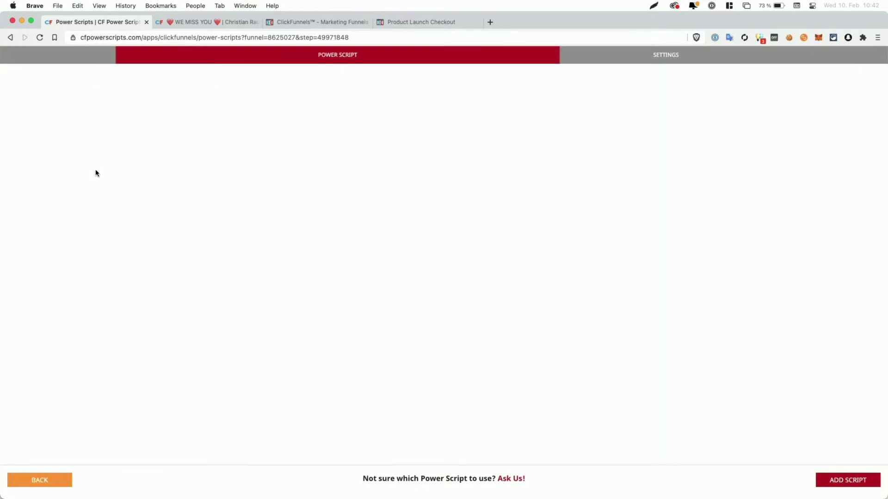
{"action": "left_click", "coordinate": [825, 479]}
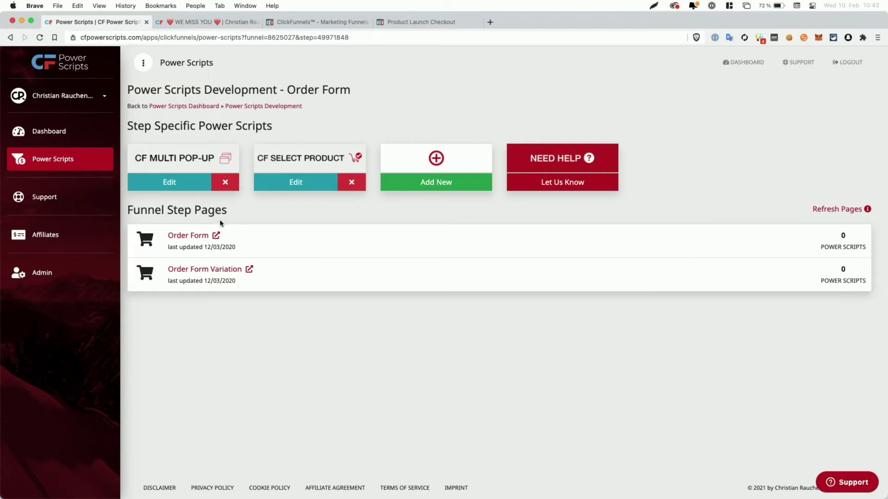
Close the old duplicate tabs and show the Order Form step's six products in ClickFunnels
{"action": "left_click", "coordinate": [216, 237]}
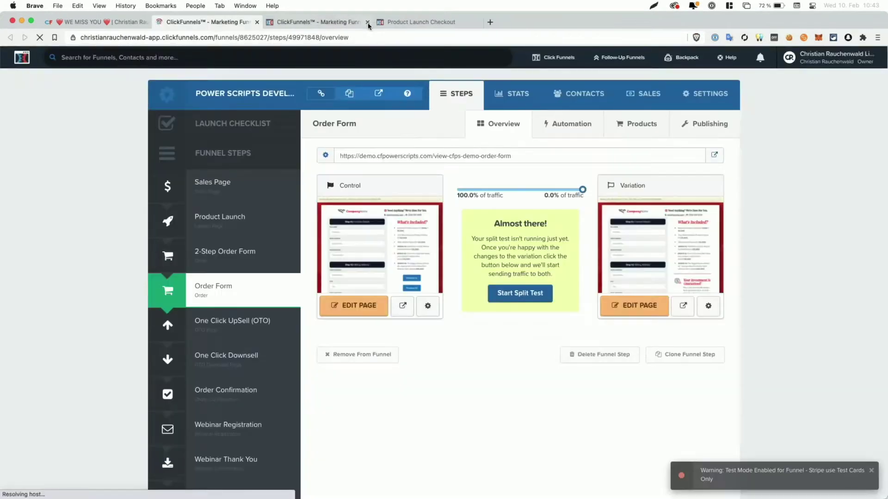
{"action": "left_click", "coordinate": [368, 23]}
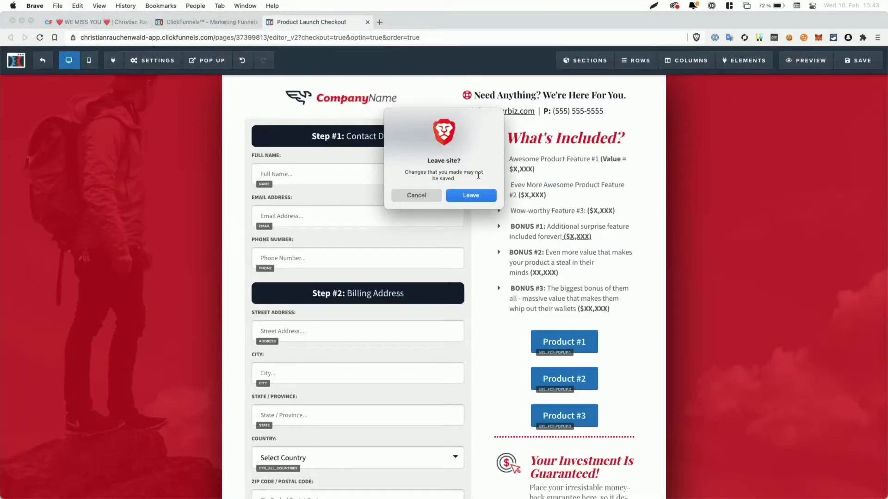
{"action": "left_click", "coordinate": [471, 195]}
{"action": "left_click", "coordinate": [120, 25]}
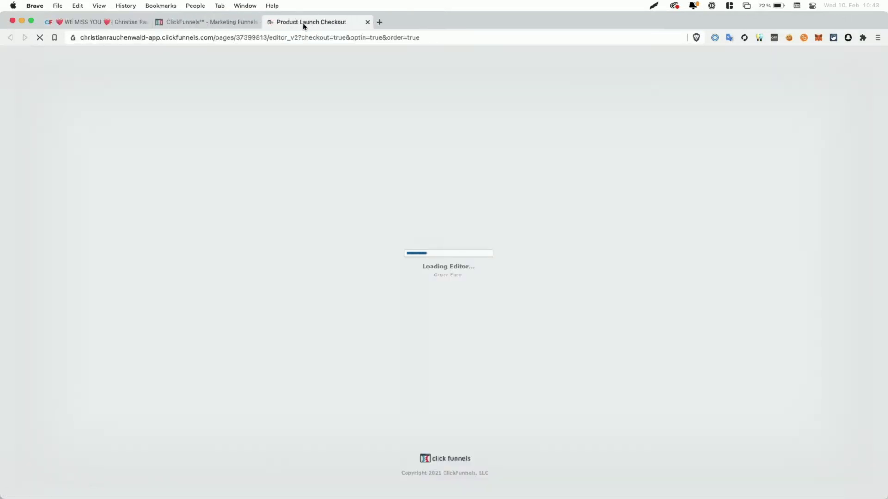
{"action": "left_click", "coordinate": [233, 24]}
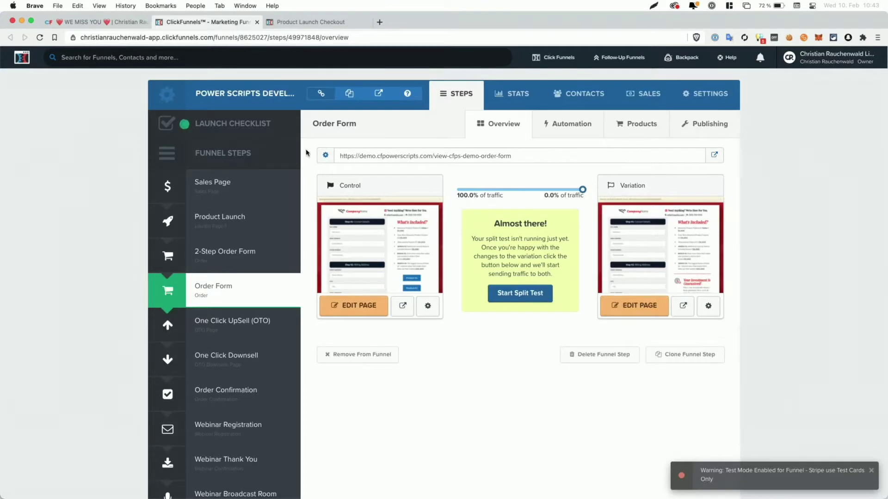
{"action": "left_click", "coordinate": [635, 131]}
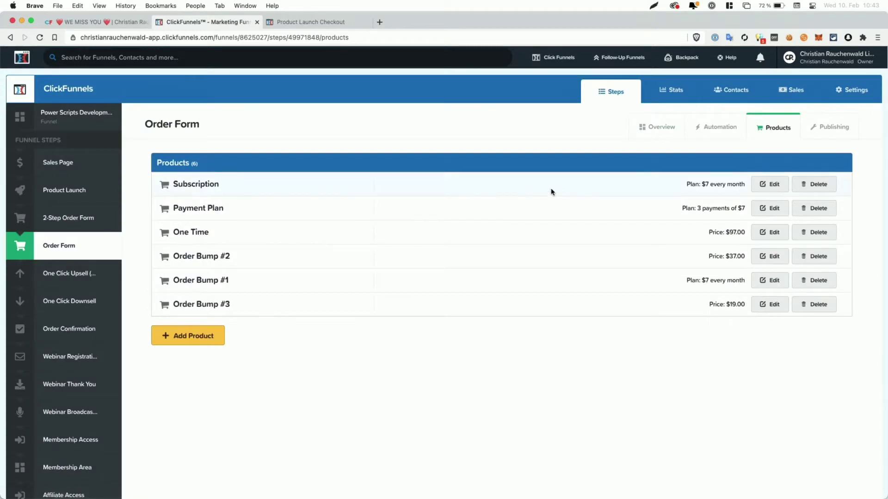
Switch to the Product Launch Checkout editor and show its popup with Popup #1–#3
{"action": "left_click", "coordinate": [315, 26]}
{"action": "scroll", "coordinate": [526, 301], "scroll_direction": "down", "scroll_amount": 2}
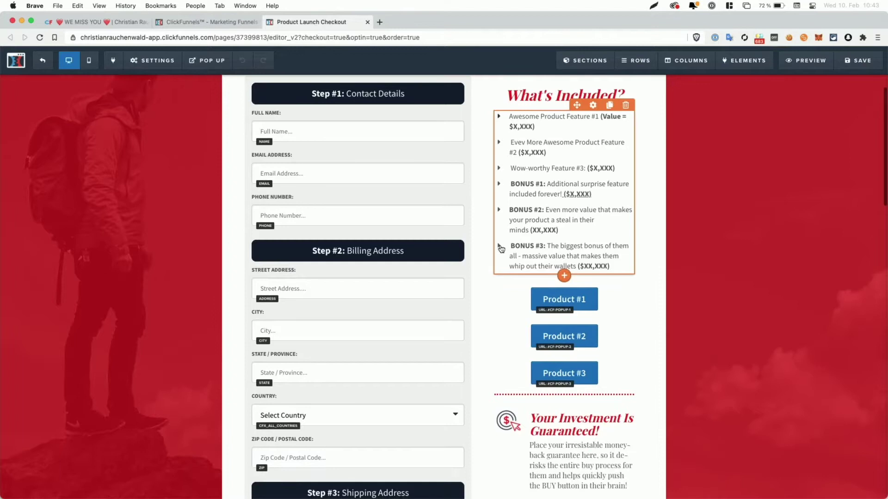
{"action": "mouse_move", "coordinate": [528, 310]}
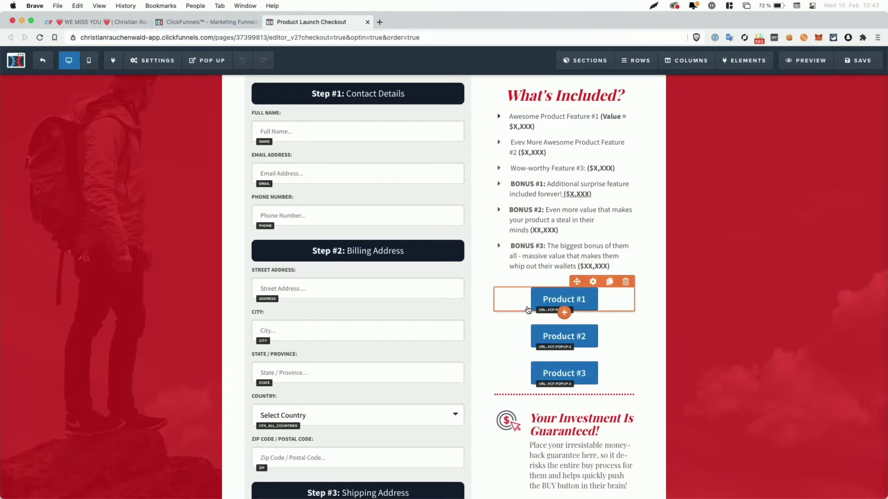
{"action": "scroll", "coordinate": [532, 305], "scroll_direction": "up", "scroll_amount": 2}
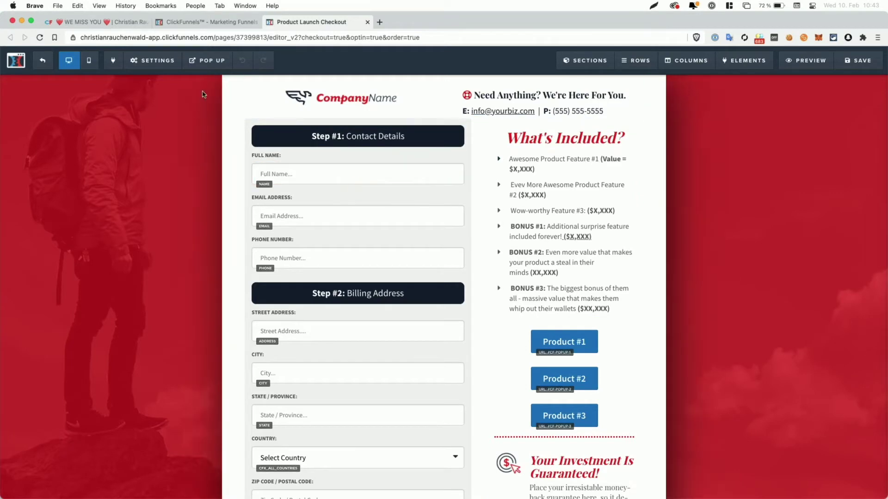
{"action": "mouse_move", "coordinate": [207, 68]}
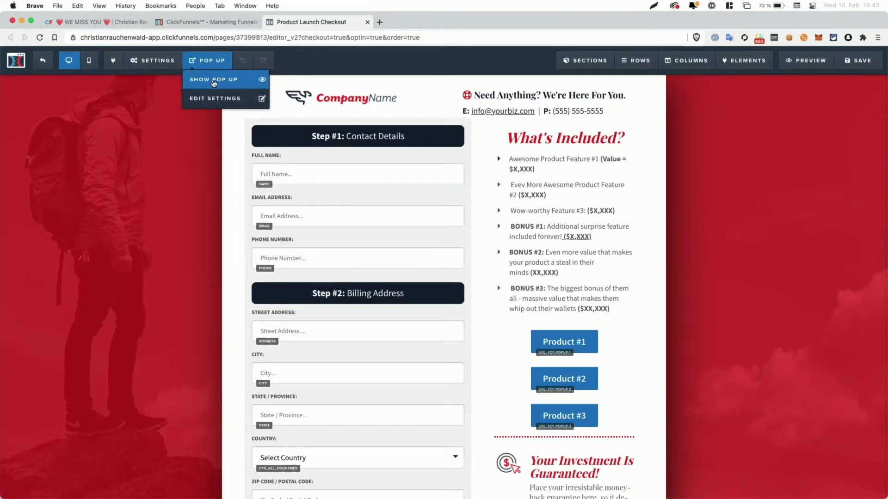
{"action": "left_click", "coordinate": [214, 83]}
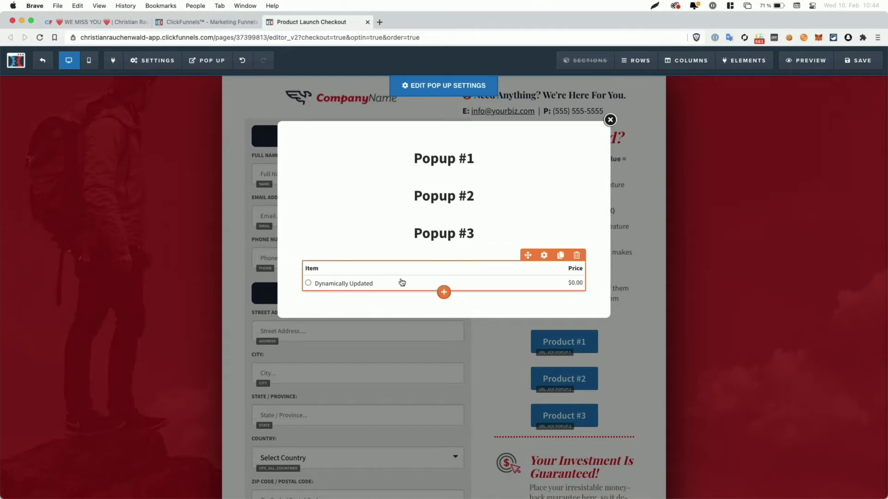
Delete the order summary sitting below the order bumps on the checkout page
{"action": "left_click", "coordinate": [439, 341]}
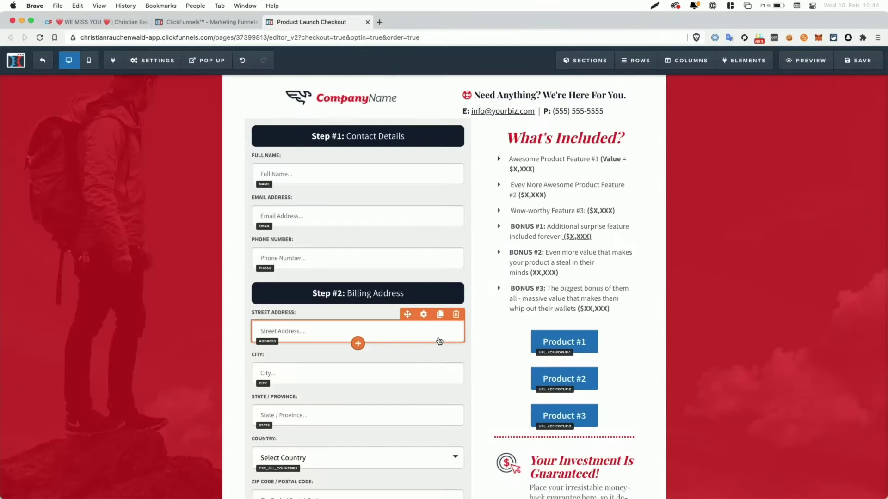
{"action": "scroll", "coordinate": [439, 342], "scroll_direction": "down", "scroll_amount": 15}
{"action": "scroll", "coordinate": [439, 341], "scroll_direction": "down", "scroll_amount": 10}
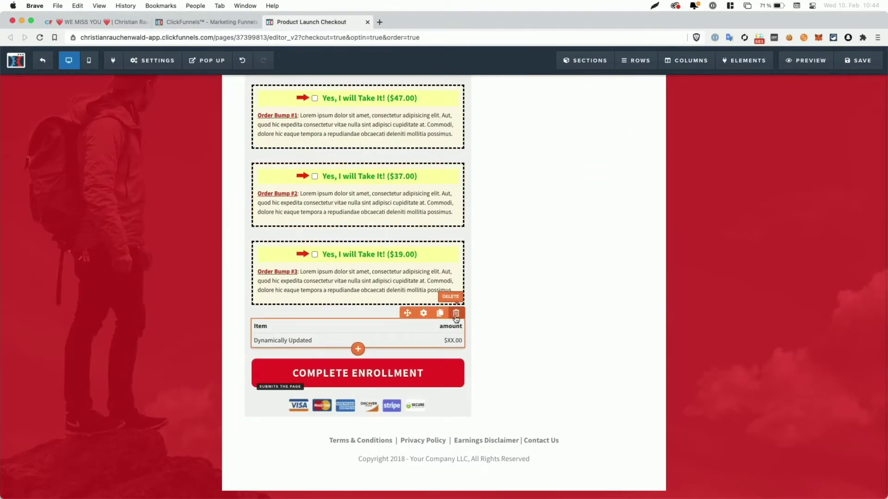
{"action": "left_click", "coordinate": [456, 314]}
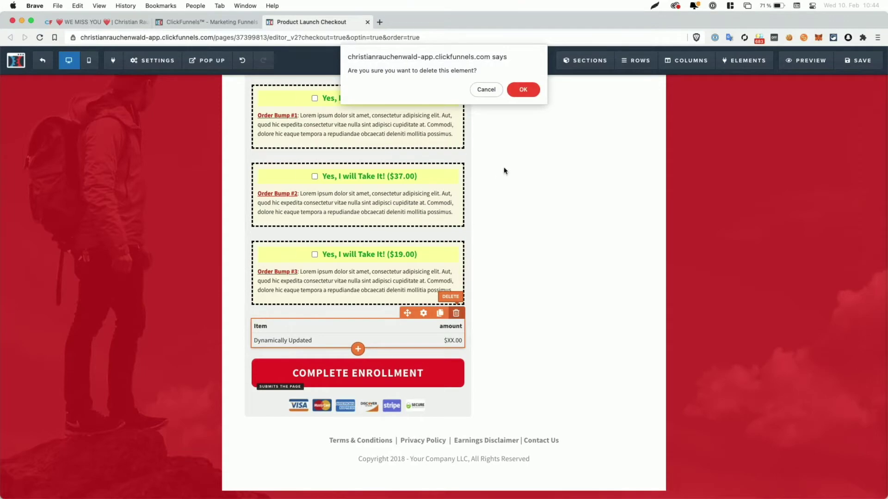
{"action": "left_click", "coordinate": [523, 89]}
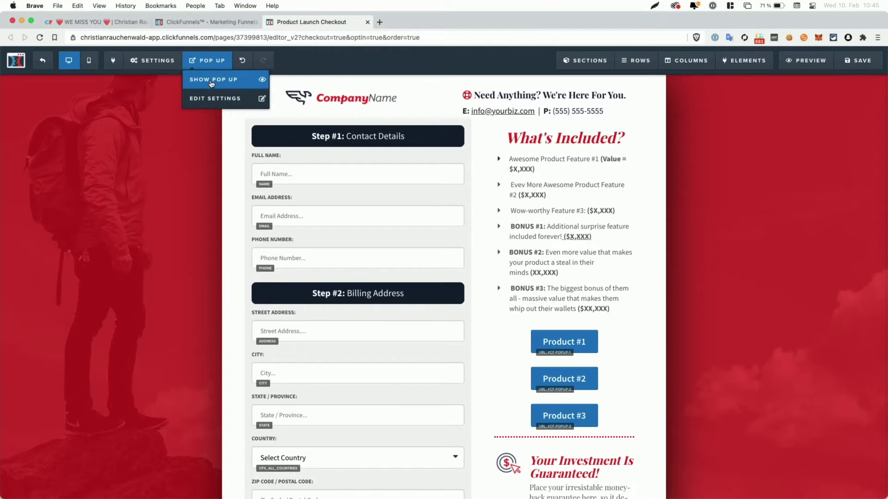
Add a one-column row with an Order Summary element beneath the popup's product table
{"action": "left_click", "coordinate": [211, 80]}
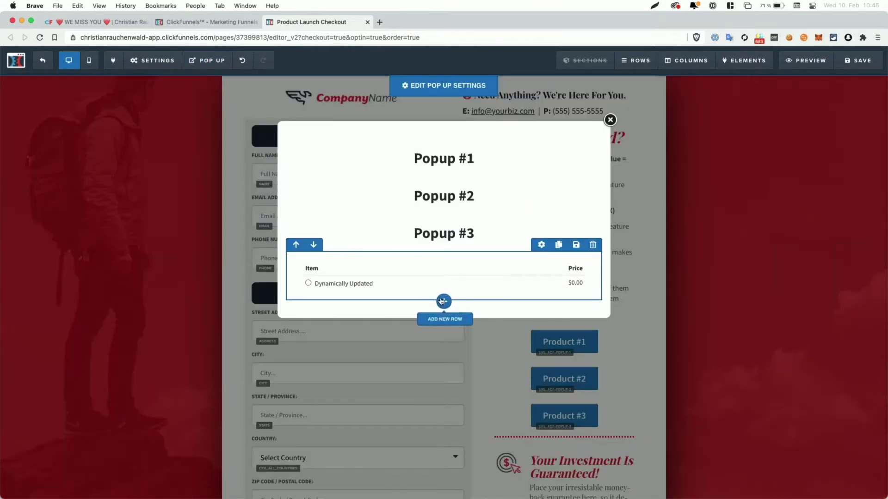
{"action": "left_click", "coordinate": [443, 301]}
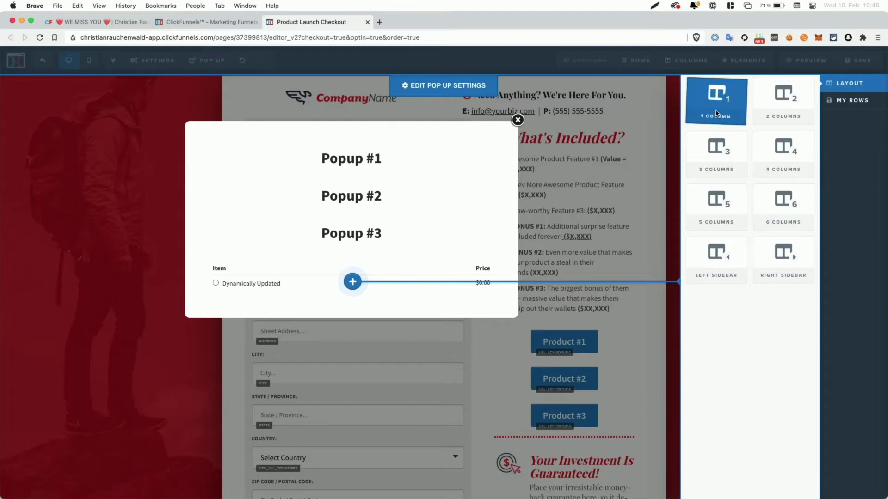
{"action": "left_click", "coordinate": [715, 113]}
{"action": "left_click", "coordinate": [445, 315]}
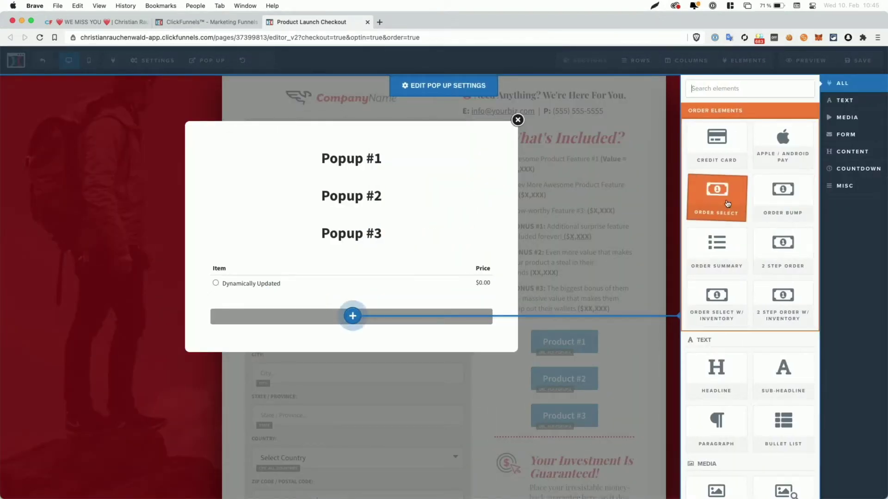
{"action": "left_click", "coordinate": [721, 247]}
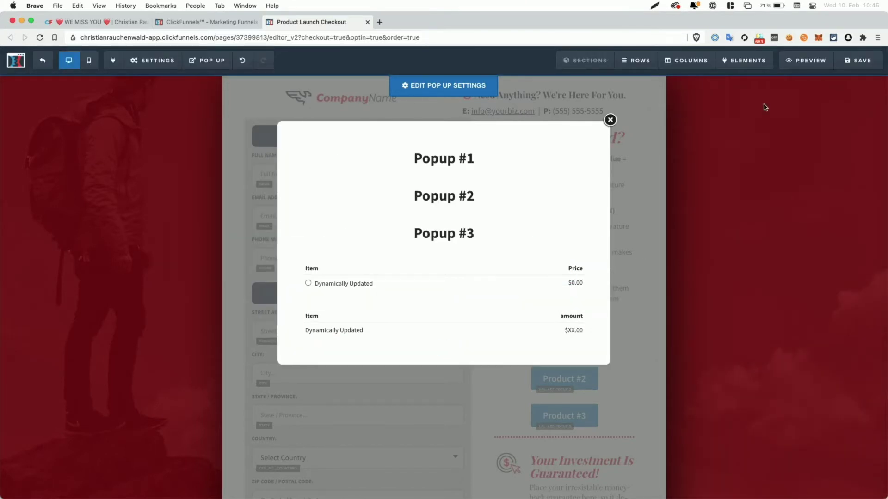
{"action": "left_click", "coordinate": [765, 108]}
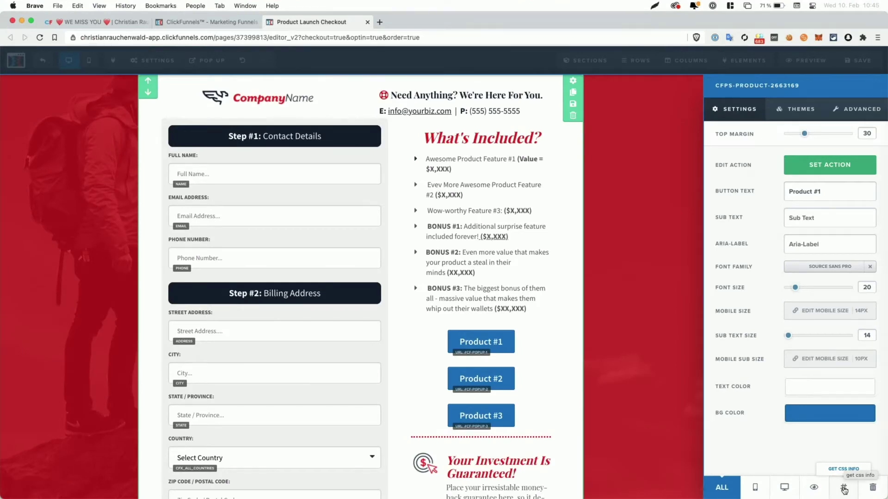
Select the ID 2663169 in Product #1's CSS Info title, then return to the products list
{"action": "left_click", "coordinate": [842, 489]}
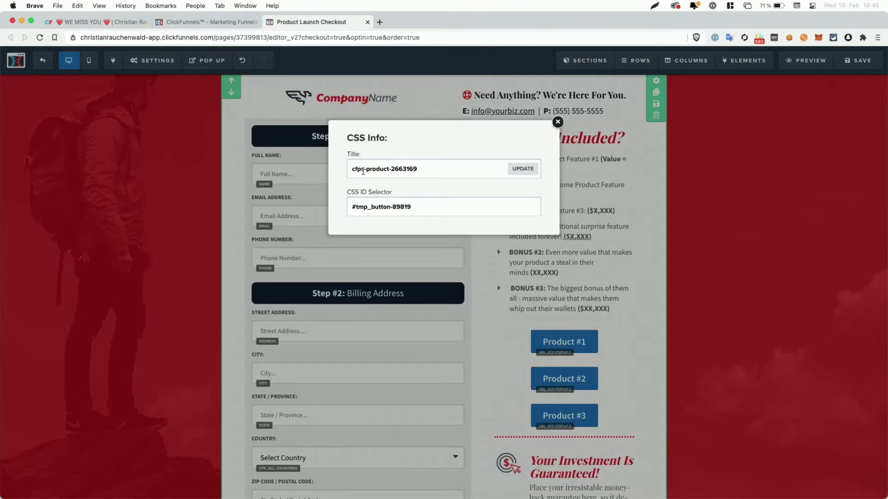
{"action": "left_click_drag", "start_coordinate": [393, 169], "coordinate": [426, 170]}
{"action": "left_click", "coordinate": [221, 27]}
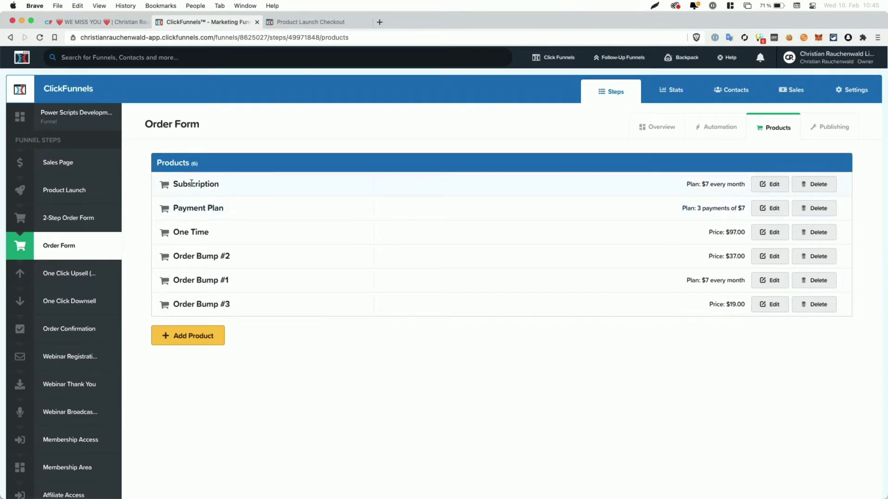
Read the Subscription product's ID from its edit page address, then go back
{"action": "left_click", "coordinate": [761, 184]}
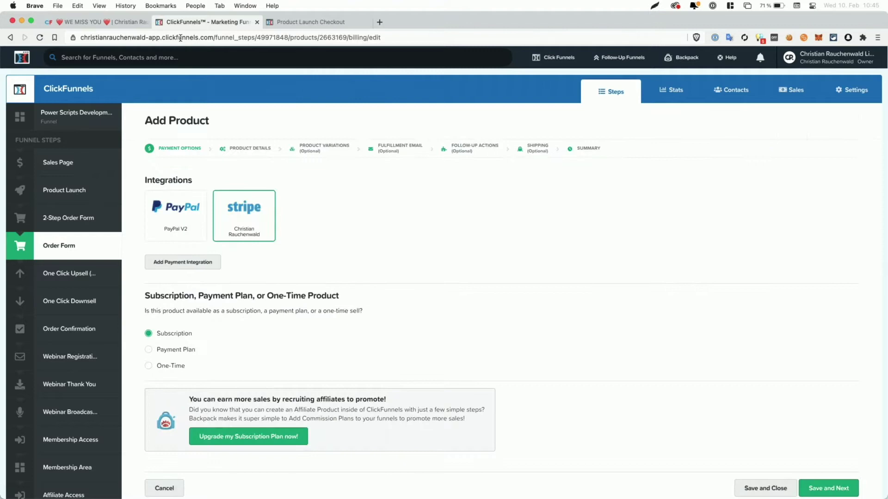
{"action": "left_click", "coordinate": [219, 40]}
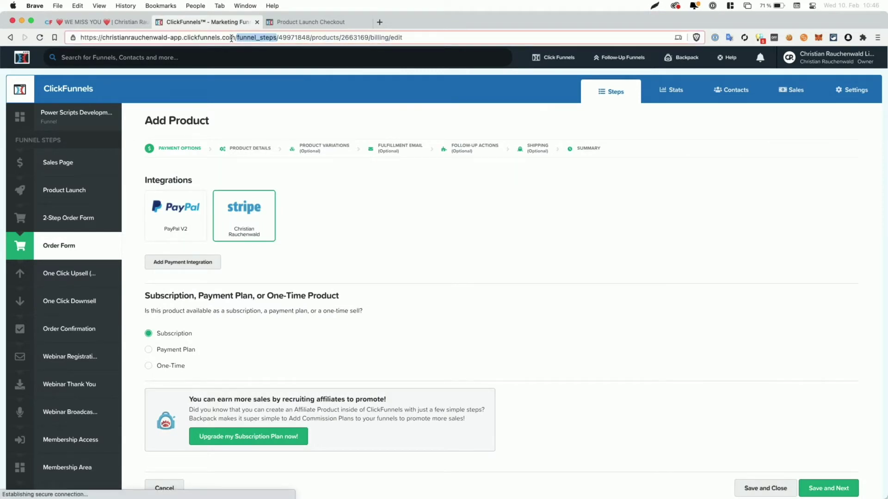
{"action": "double_click", "coordinate": [288, 37]}
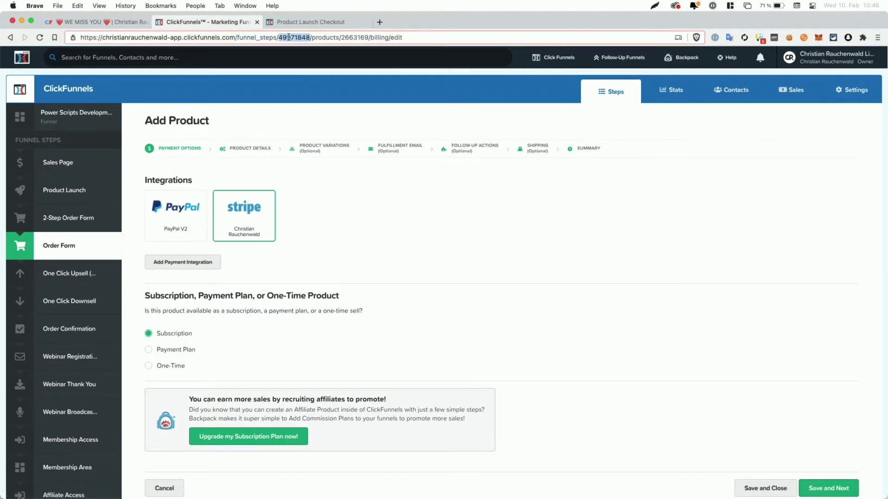
{"action": "double_click", "coordinate": [325, 37]}
{"action": "double_click", "coordinate": [360, 37]}
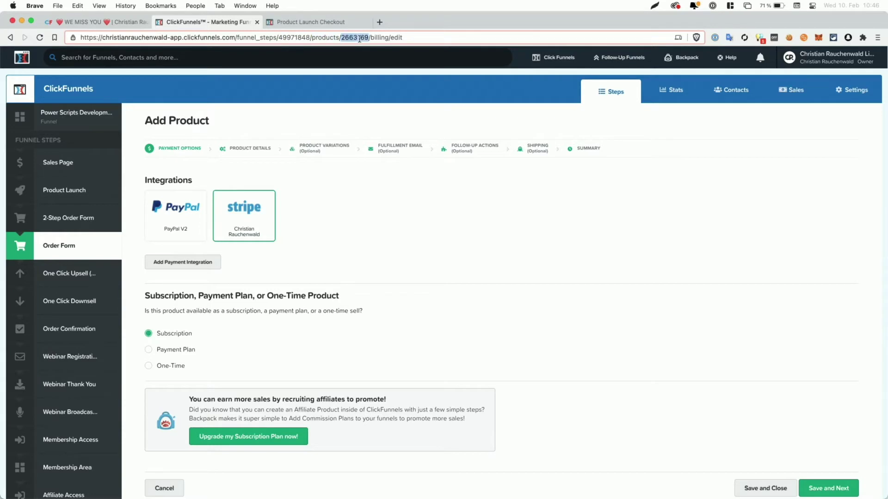
{"action": "key", "text": "super+bracketleft"}
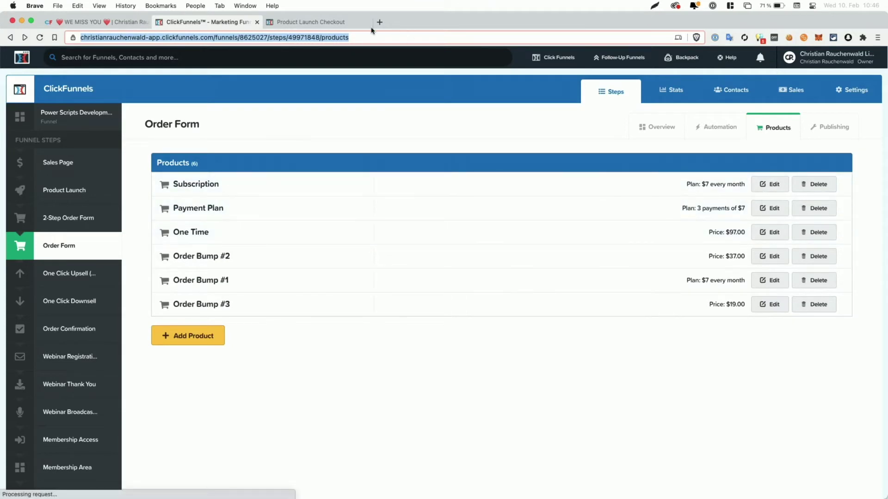
Update Product #1's CSS title to cfps-product-2663169 in the checkout editor
{"action": "left_click", "coordinate": [326, 22]}
{"action": "left_click", "coordinate": [356, 170]}
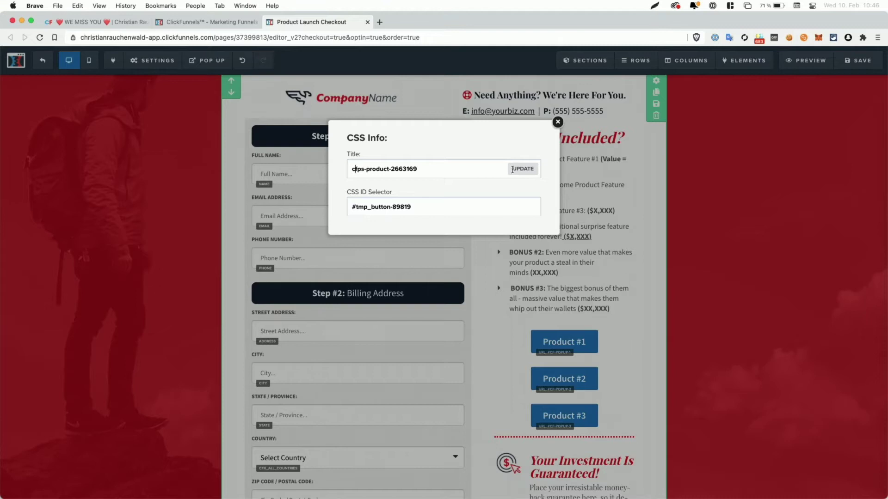
{"action": "left_click", "coordinate": [600, 162]}
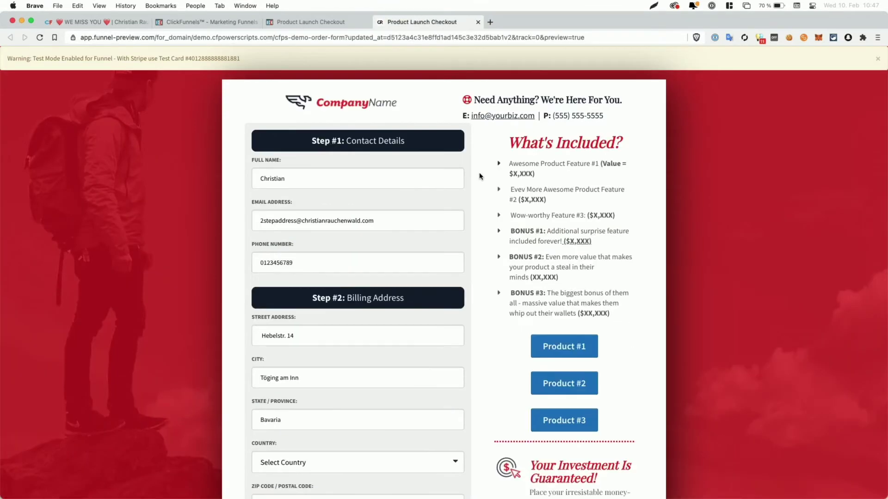
In preview, confirm Product #1, #2, #3 preselect Subscription, Payment Plan and One Time ($97)
{"action": "scroll", "coordinate": [562, 344], "scroll_direction": "down", "scroll_amount": 1}
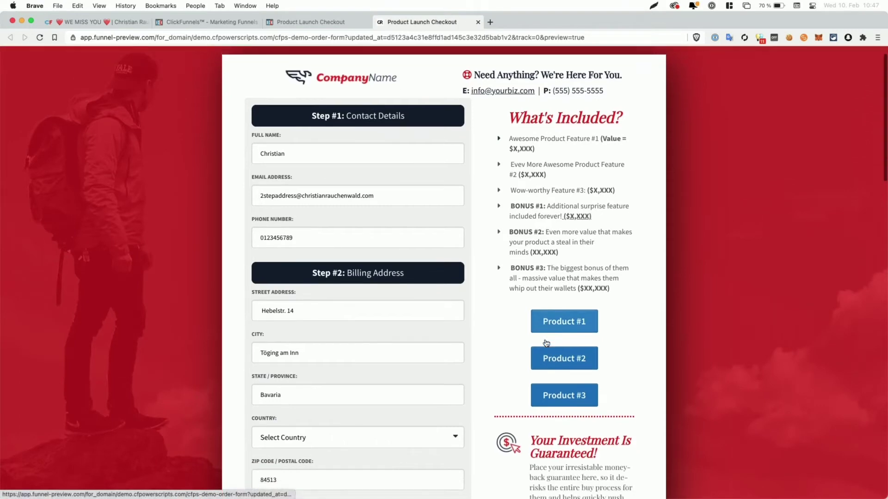
{"action": "left_click", "coordinate": [573, 309]}
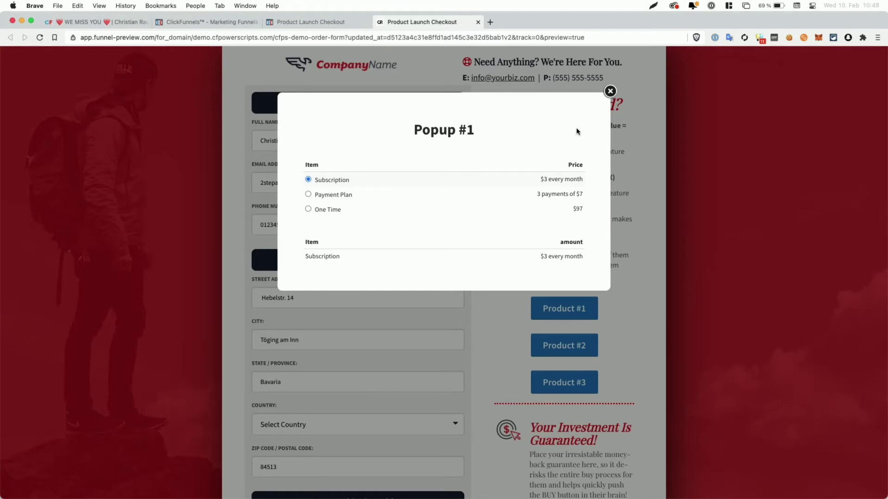
{"action": "left_click", "coordinate": [639, 131]}
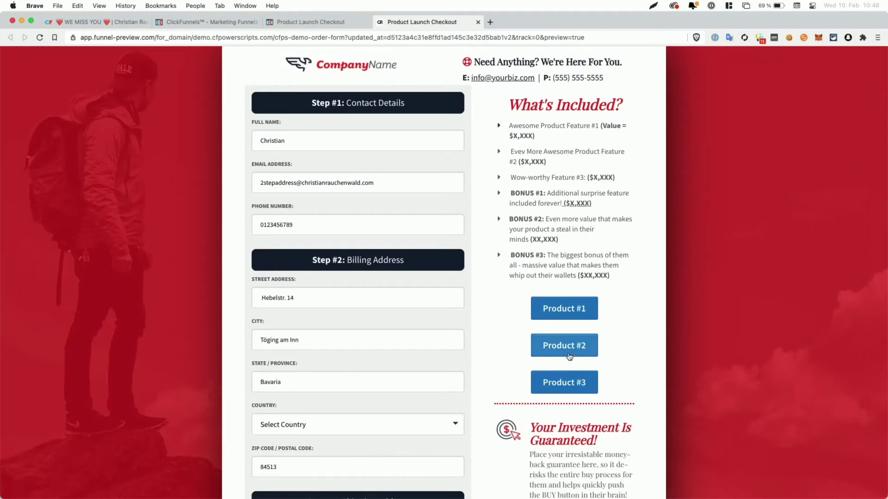
{"action": "left_click", "coordinate": [570, 357]}
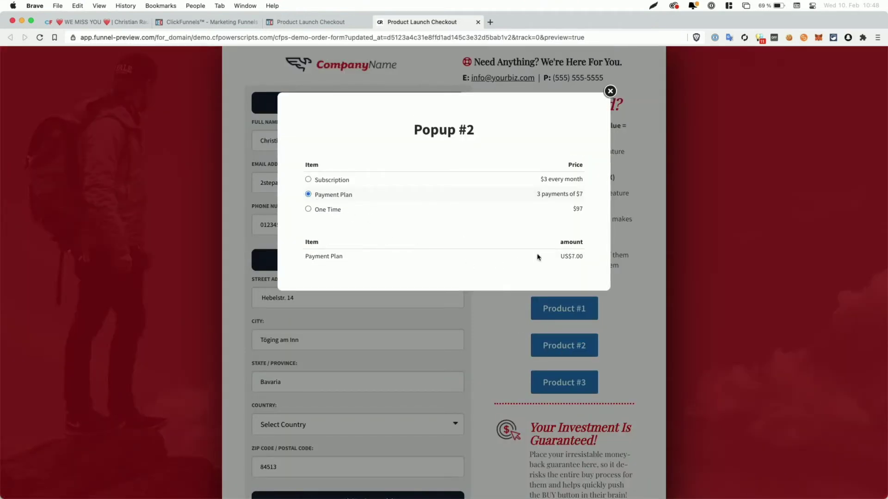
{"action": "left_click", "coordinate": [640, 282]}
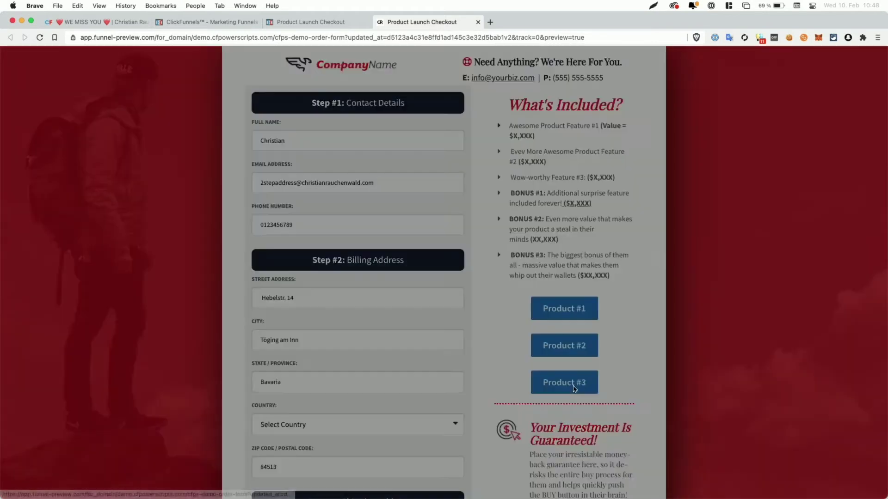
{"action": "left_click", "coordinate": [573, 389]}
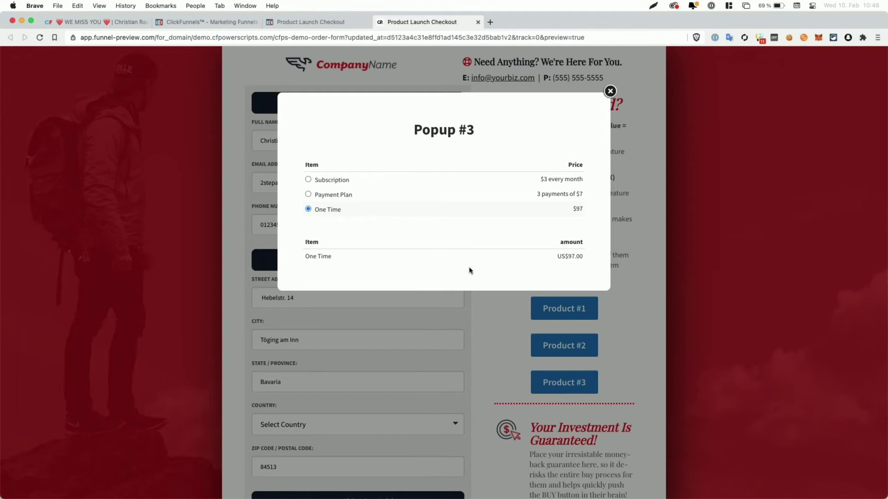
{"action": "left_click", "coordinate": [631, 238]}
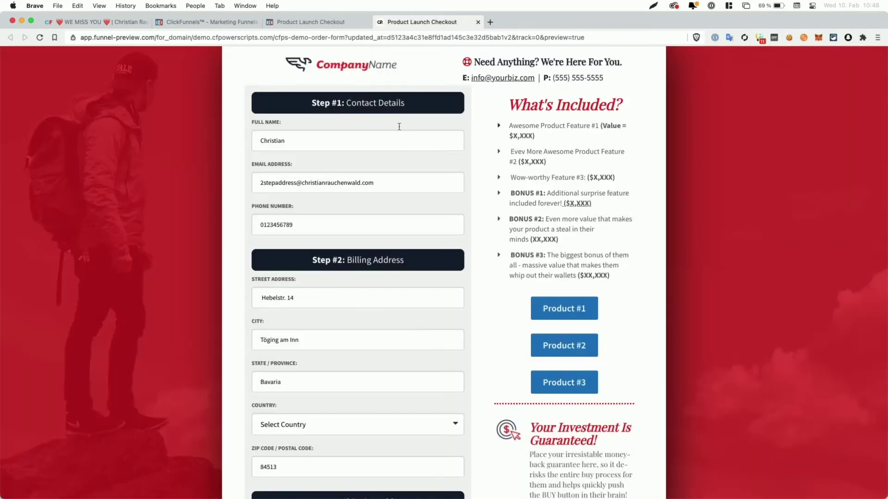
{"action": "left_click", "coordinate": [564, 383]}
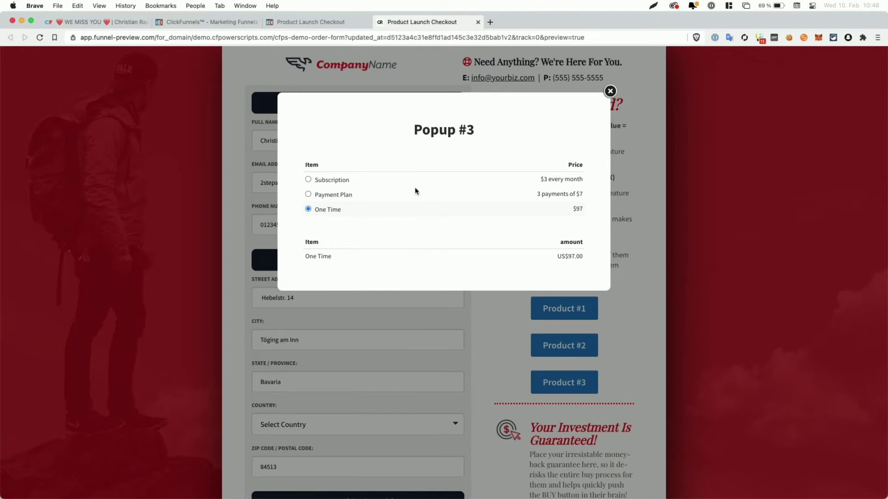
Hide the popup's Item/Price product selector row via its row settings
{"action": "left_click", "coordinate": [317, 25]}
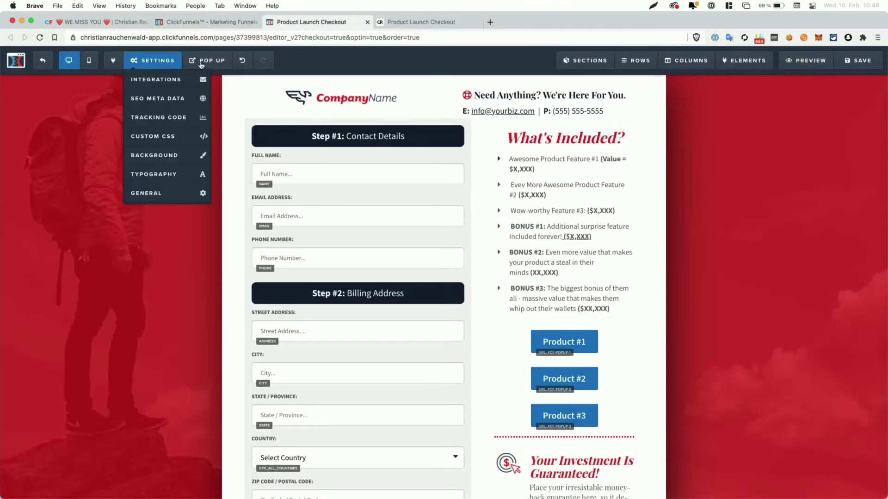
{"action": "mouse_move", "coordinate": [206, 61]}
{"action": "left_click", "coordinate": [206, 80]}
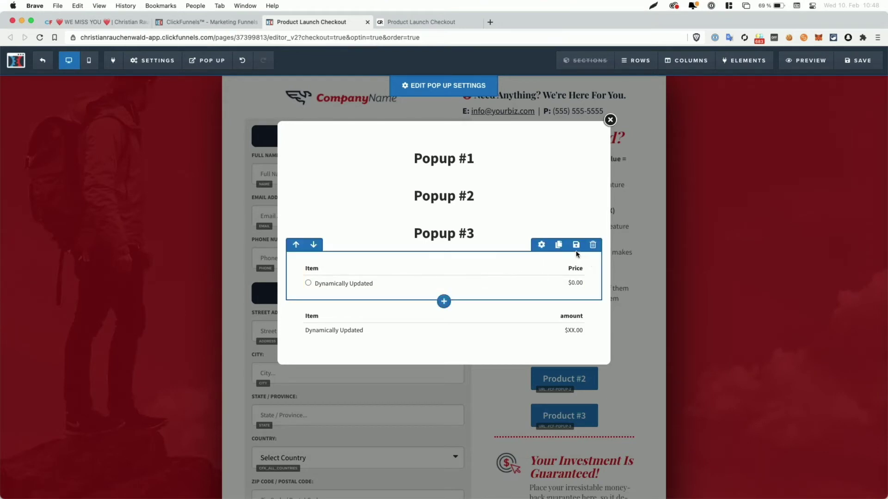
{"action": "left_click", "coordinate": [541, 246]}
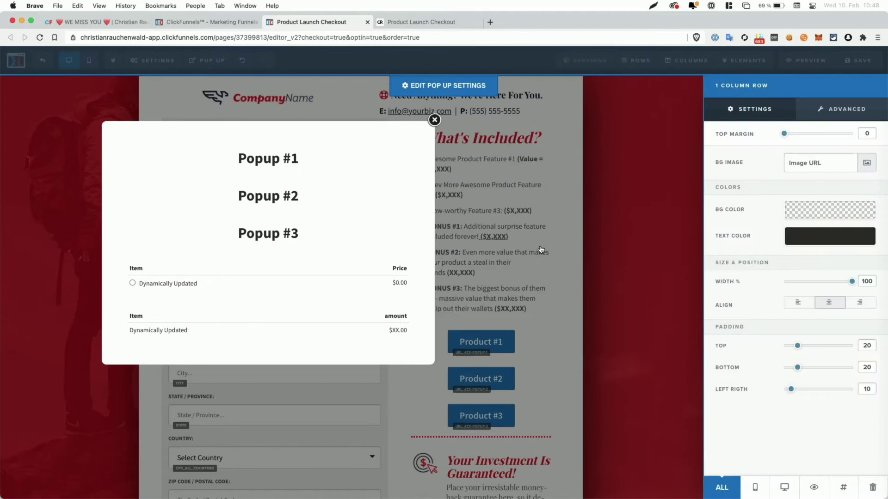
{"action": "left_click", "coordinate": [814, 494]}
Close the popup editor, save the checkout page and open a fresh preview
{"action": "left_click", "coordinate": [759, 196]}
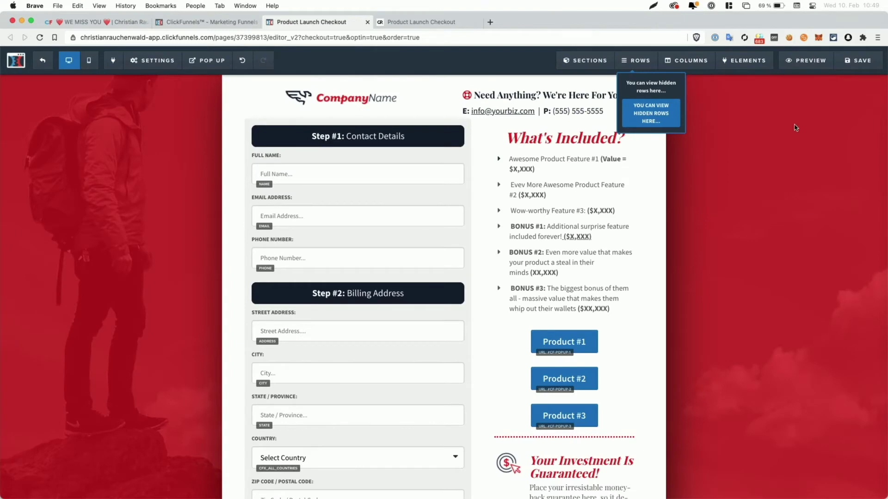
{"action": "left_click", "coordinate": [850, 65]}
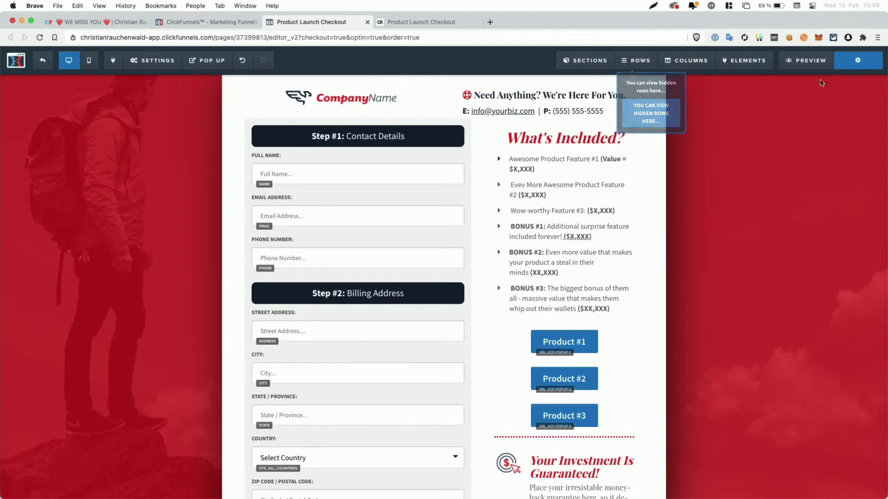
{"action": "left_click", "coordinate": [807, 61]}
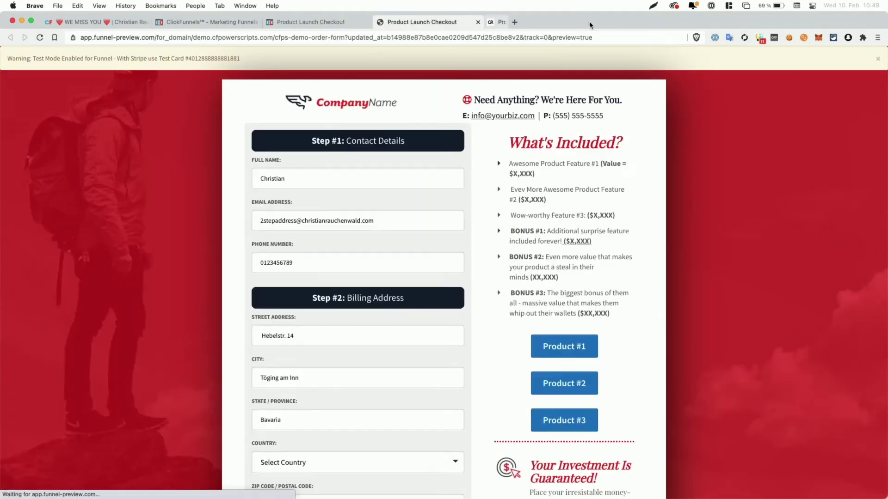
Test Product #2, #3 and #1 popups, each showing only the order summary without selector row
{"action": "left_click", "coordinate": [589, 21]}
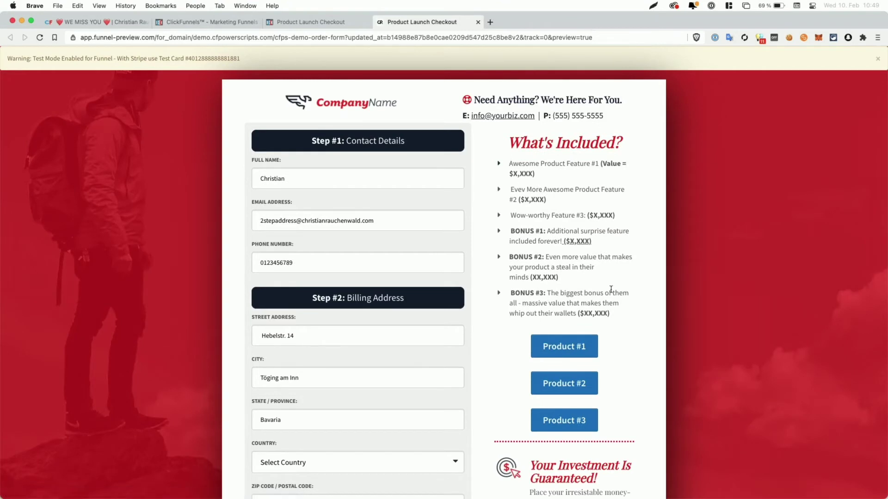
{"action": "left_click", "coordinate": [566, 387]}
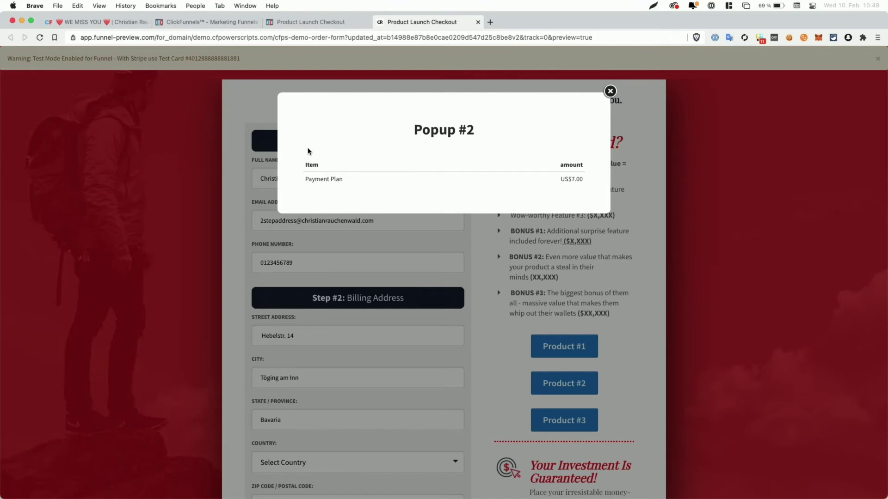
{"action": "left_click", "coordinate": [501, 277]}
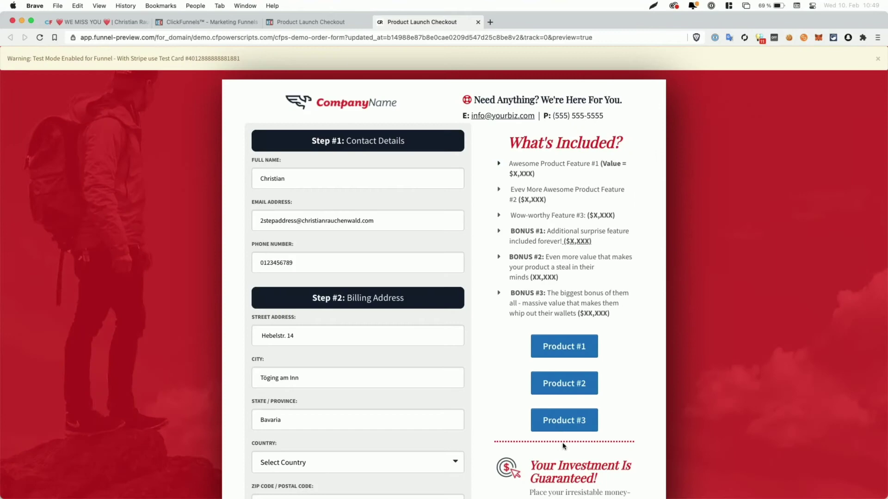
{"action": "left_click", "coordinate": [564, 420]}
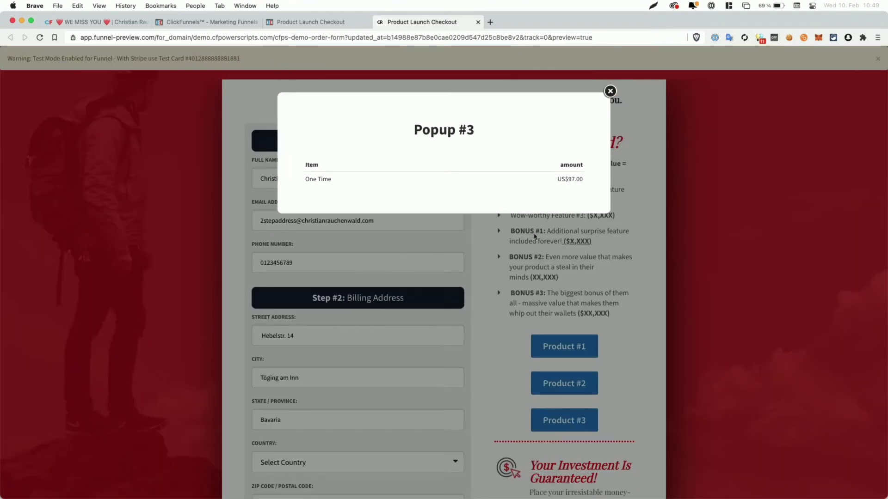
{"action": "left_click", "coordinate": [534, 235]}
{"action": "left_click", "coordinate": [560, 347]}
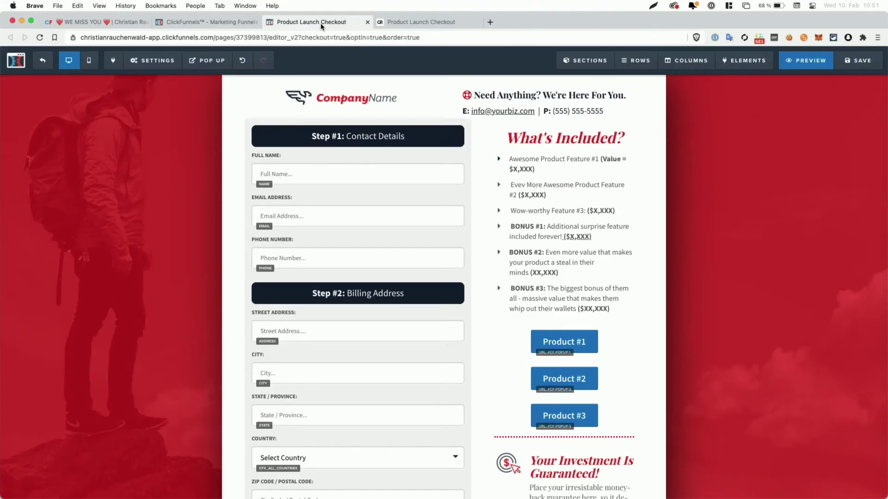
Show the popup for editing and unhide its Item/Price row in Manage Rows
{"action": "scroll", "coordinate": [426, 213], "scroll_direction": "down", "scroll_amount": 2}
{"action": "left_click", "coordinate": [207, 60]}
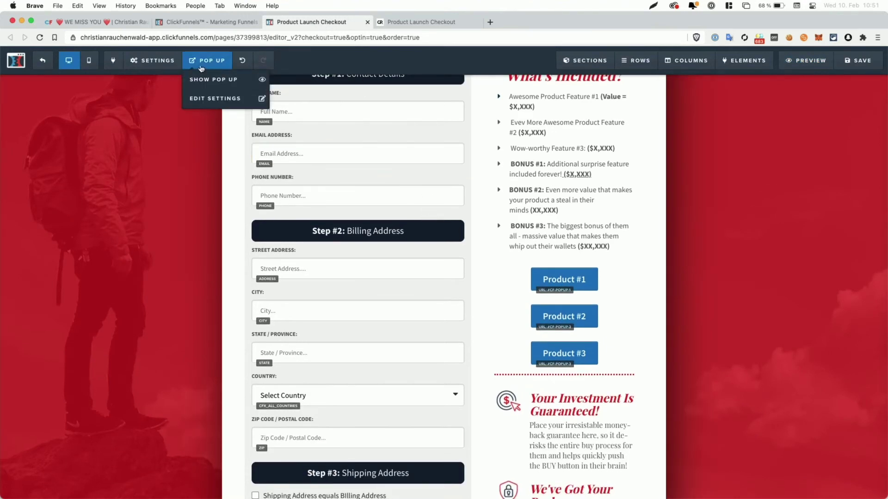
{"action": "left_click", "coordinate": [212, 80]}
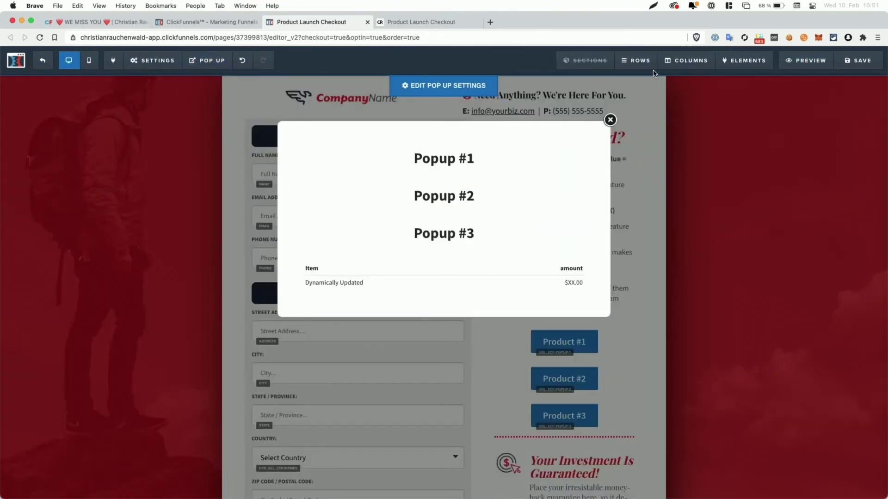
{"action": "mouse_move", "coordinate": [653, 65]}
{"action": "left_click", "coordinate": [638, 98]}
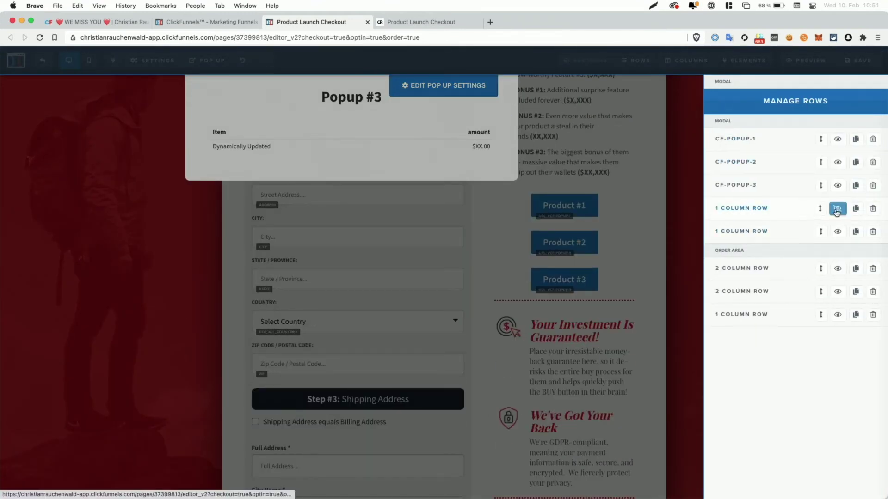
{"action": "left_click", "coordinate": [837, 212]}
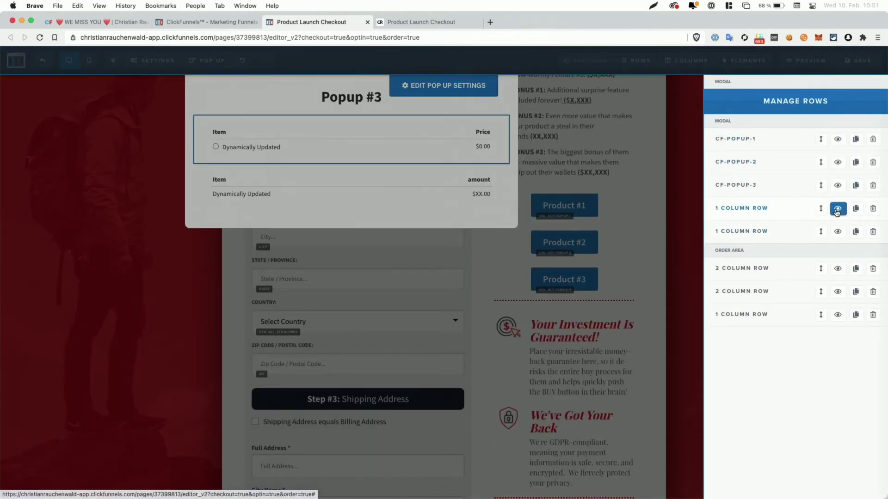
{"action": "left_click", "coordinate": [419, 162]}
Delete the popup's Item/Price and Item/amount rows, then close the popup
{"action": "scroll", "coordinate": [466, 140], "scroll_direction": "up", "scroll_amount": 3}
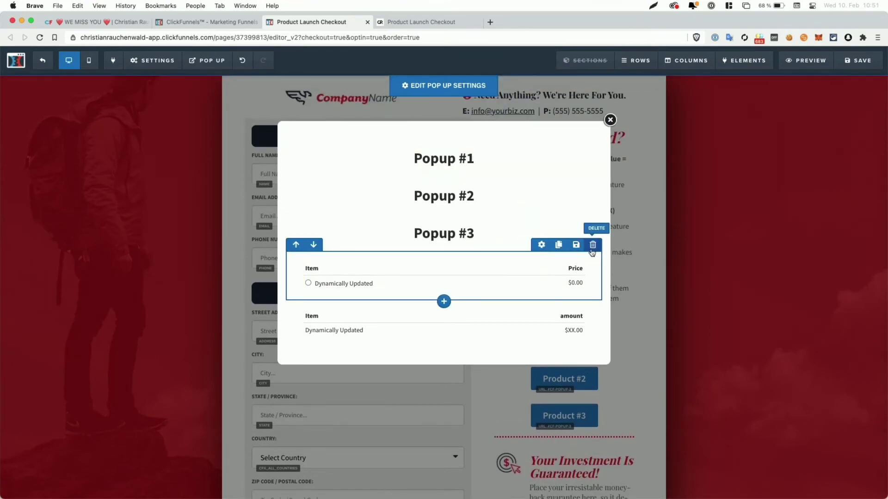
{"action": "left_click", "coordinate": [593, 248]}
{"action": "left_click", "coordinate": [523, 89]}
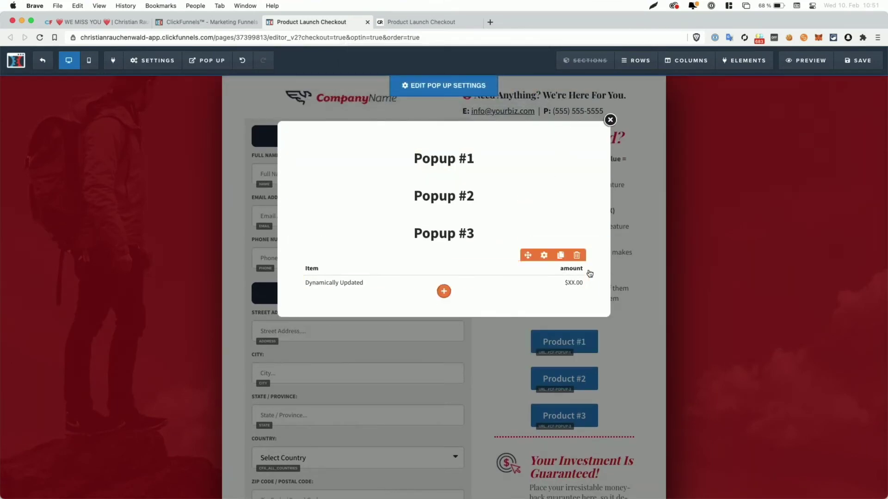
{"action": "left_click", "coordinate": [593, 245]}
{"action": "left_click", "coordinate": [523, 88]}
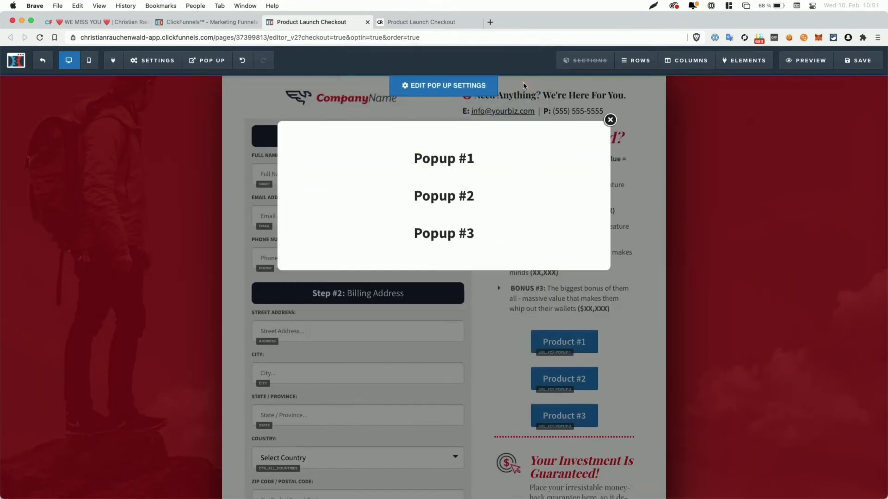
{"action": "left_click", "coordinate": [628, 168]}
{"action": "scroll", "coordinate": [468, 194], "scroll_direction": "down", "scroll_amount": 5}
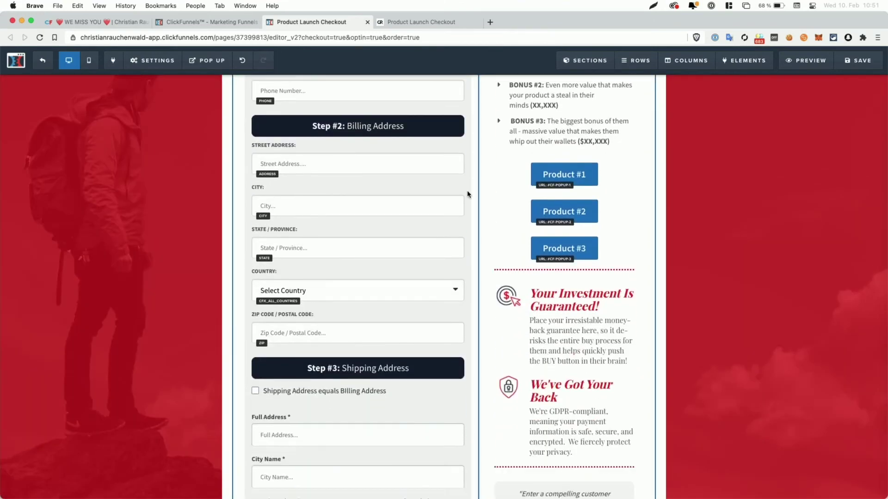
{"action": "scroll", "coordinate": [467, 195], "scroll_direction": "up", "scroll_amount": 3}
{"action": "scroll", "coordinate": [468, 194], "scroll_direction": "down", "scroll_amount": 1}
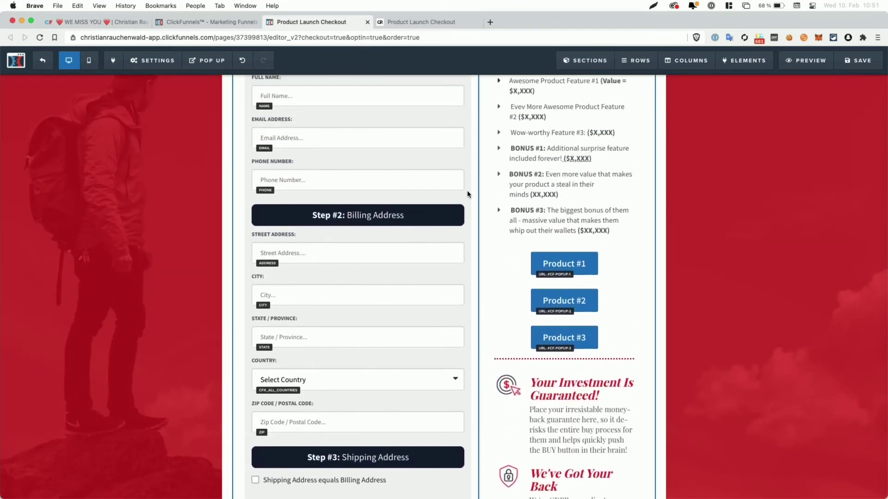
{"action": "scroll", "coordinate": [468, 193], "scroll_direction": "up", "scroll_amount": 3}
{"action": "scroll", "coordinate": [459, 204], "scroll_direction": "down", "scroll_amount": 3}
{"action": "scroll", "coordinate": [433, 227], "scroll_direction": "down", "scroll_amount": 15}
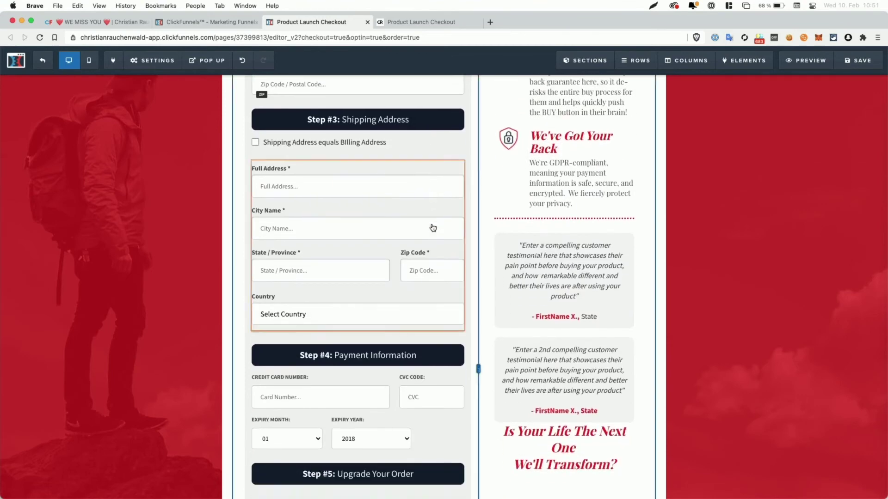
Insert an Order Summary element under the Step #1 heading
{"action": "scroll", "coordinate": [433, 227], "scroll_direction": "up", "scroll_amount": 15}
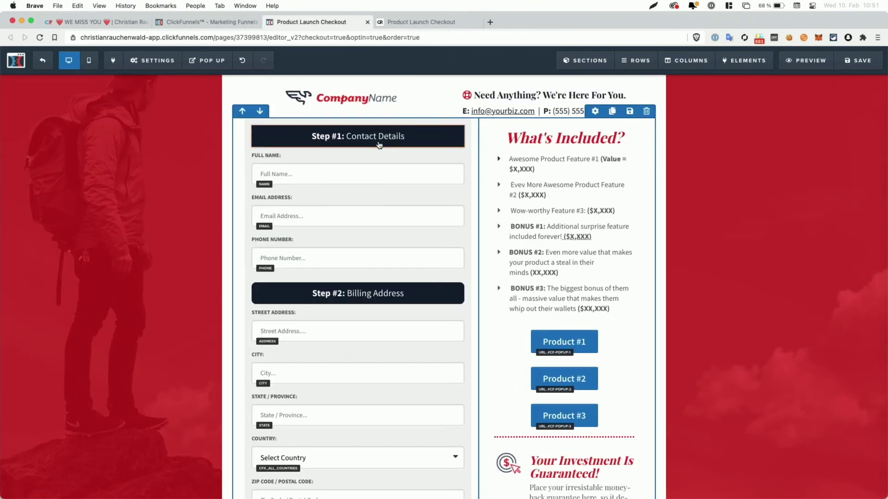
{"action": "left_click", "coordinate": [359, 148]}
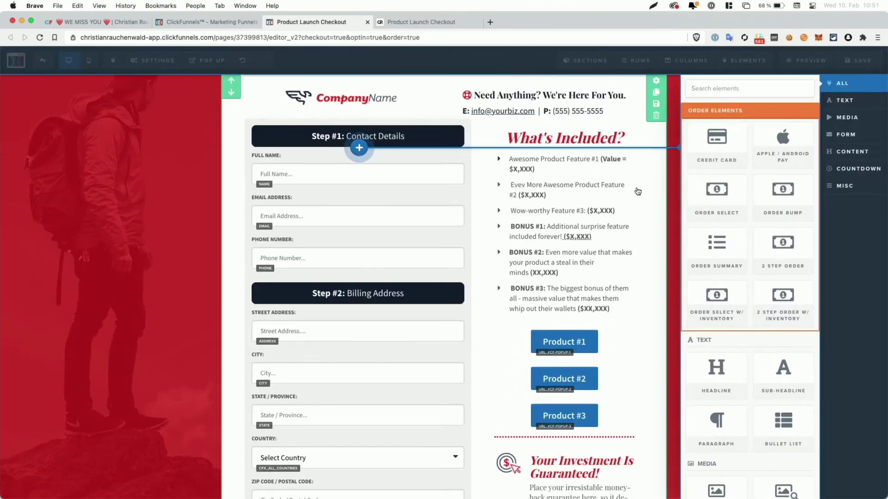
{"action": "left_click", "coordinate": [717, 245]}
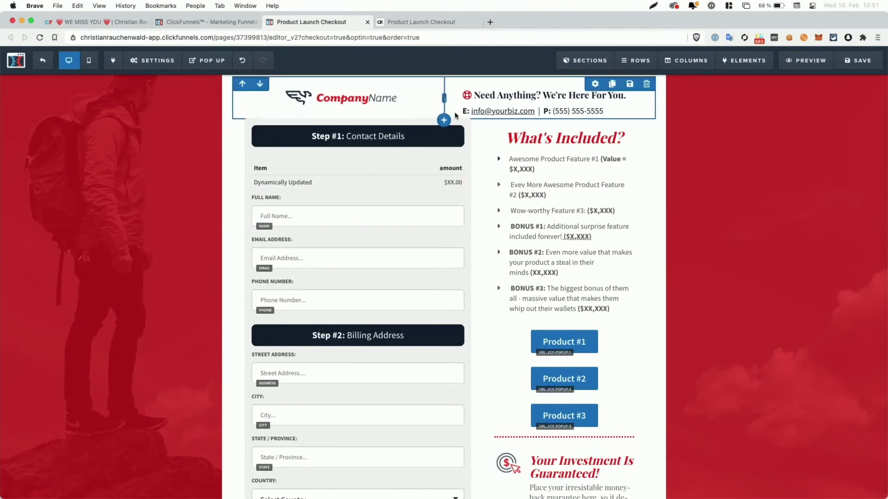
Add a 1-column row with an Order Select element below the header, then hide it
{"action": "left_click", "coordinate": [445, 120]}
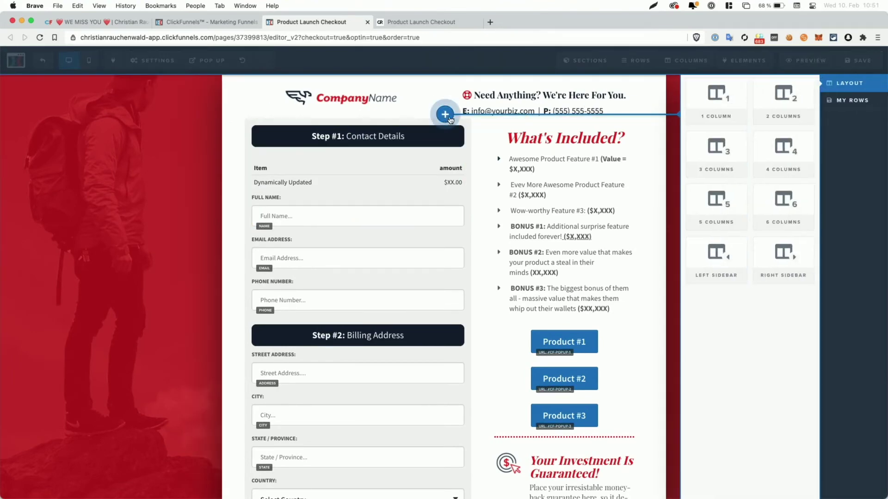
{"action": "left_click", "coordinate": [716, 99]}
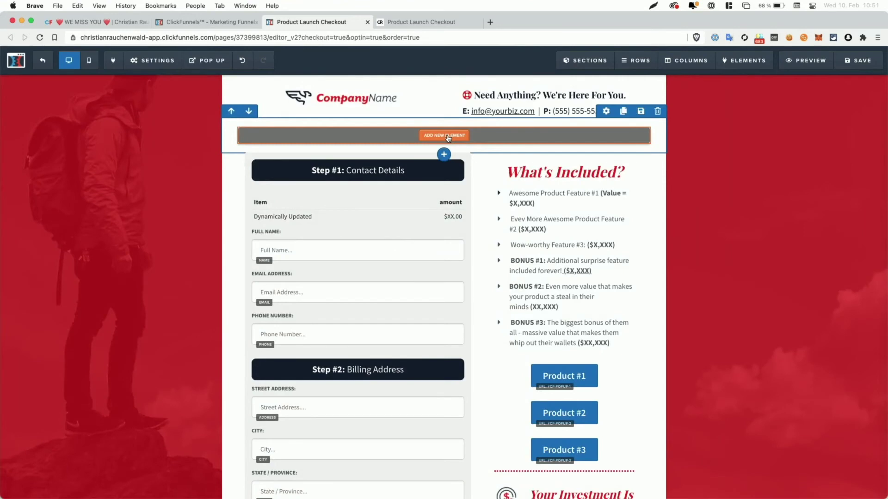
{"action": "left_click", "coordinate": [445, 136]}
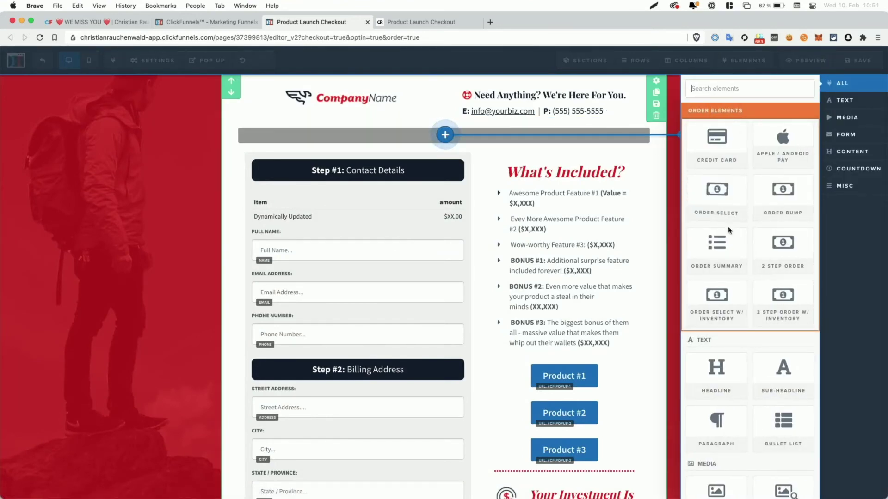
{"action": "left_click", "coordinate": [718, 203]}
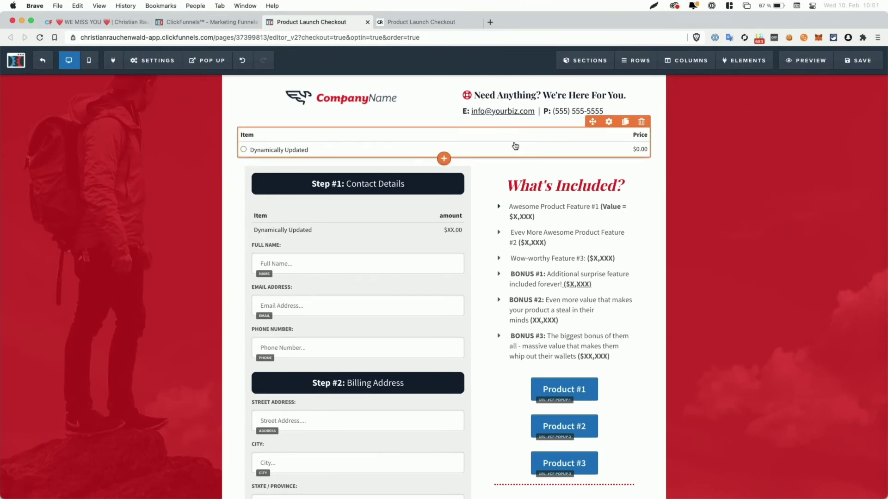
{"action": "left_click", "coordinate": [610, 117]}
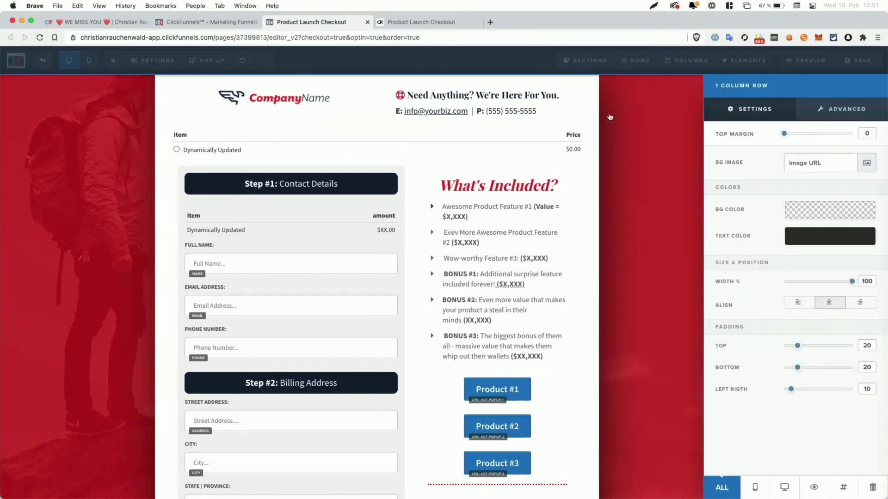
{"action": "left_click", "coordinate": [670, 423]}
{"action": "scroll", "coordinate": [717, 423], "scroll_direction": "down", "scroll_amount": 2}
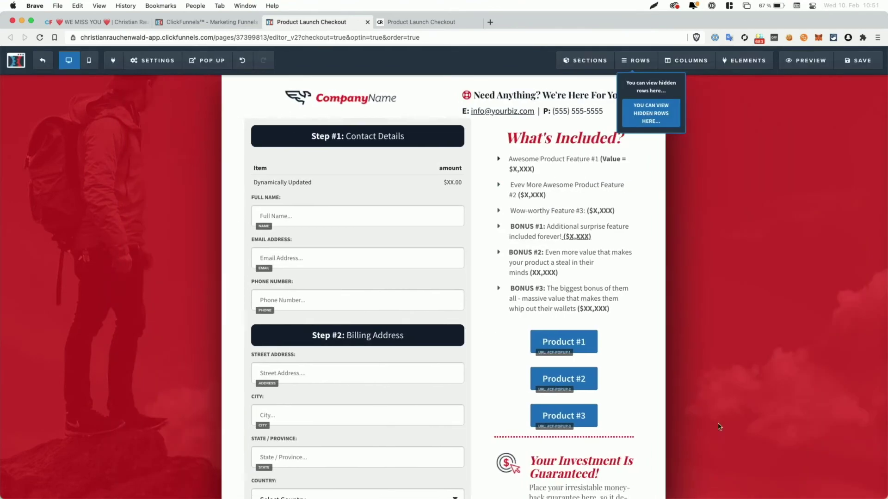
Re-set the Product #1, #2 and #3 buttons' actions to Go To Website URL #cf-popup-N
{"action": "left_click", "coordinate": [597, 328]}
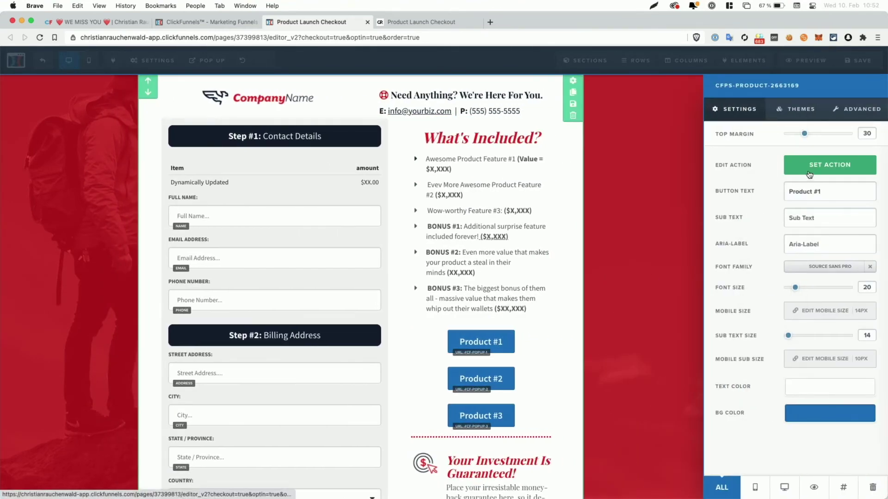
{"action": "left_click", "coordinate": [809, 175]}
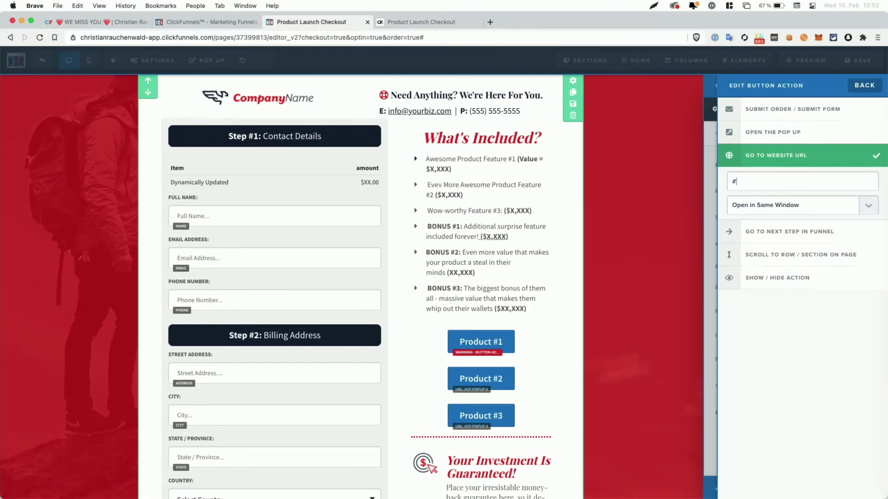
{"action": "left_click", "coordinate": [675, 210]}
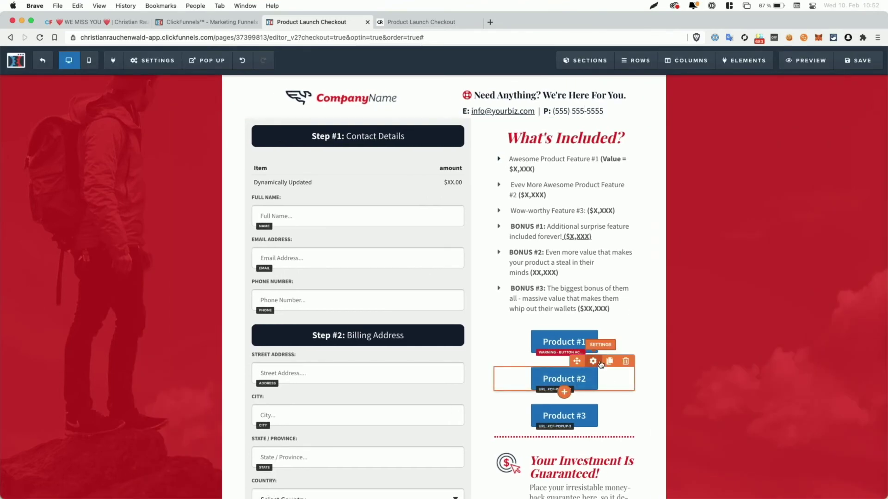
{"action": "left_click", "coordinate": [579, 382]}
{"action": "left_click", "coordinate": [817, 171]}
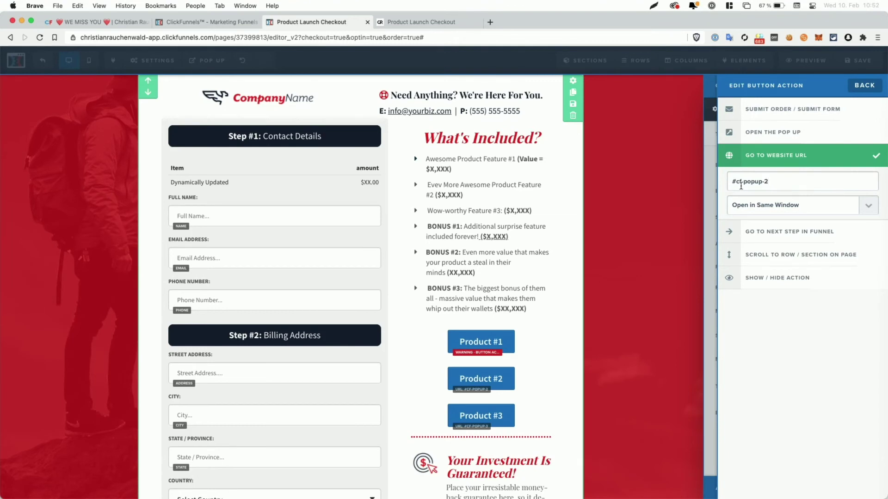
{"action": "left_click", "coordinate": [633, 253]}
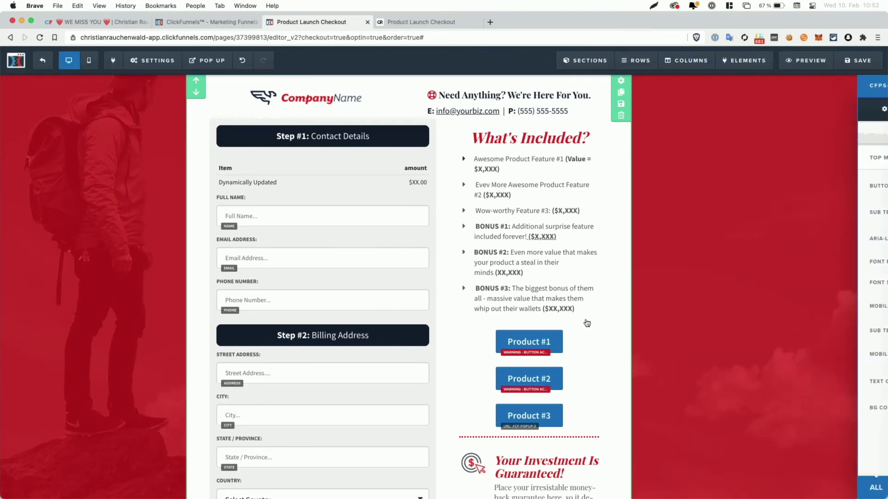
{"action": "left_click", "coordinate": [566, 416]}
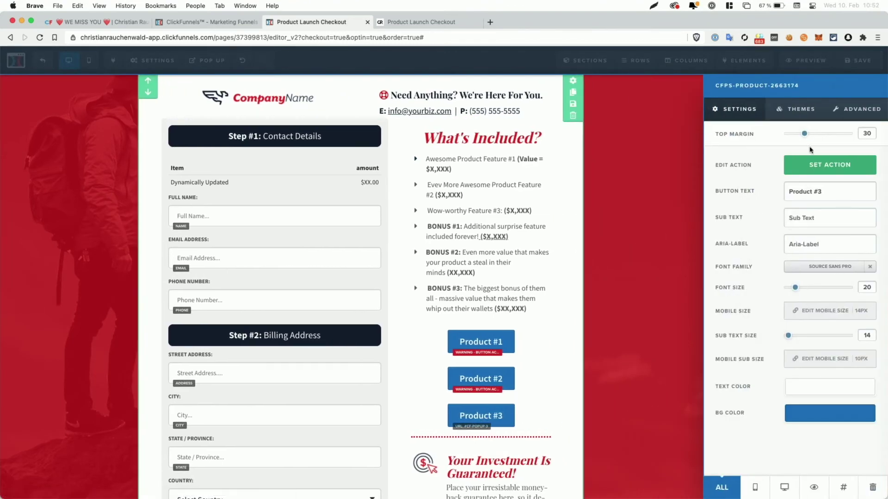
{"action": "left_click", "coordinate": [816, 165]}
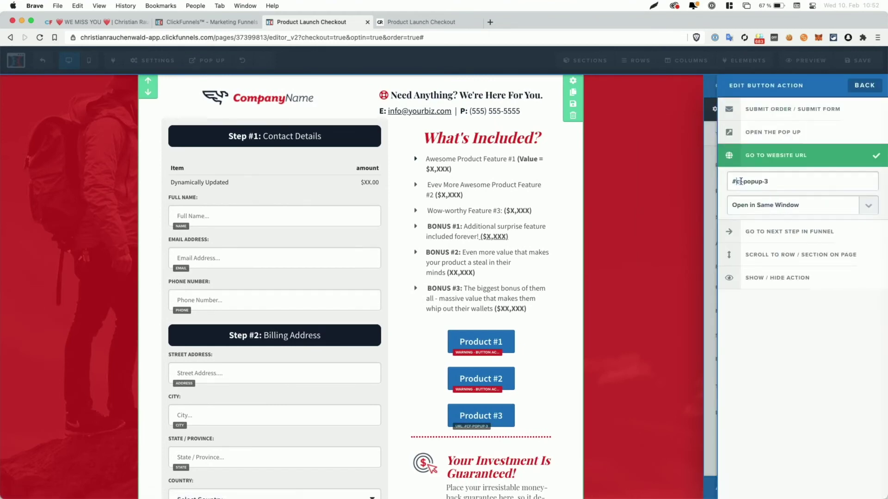
{"action": "left_click", "coordinate": [690, 227]}
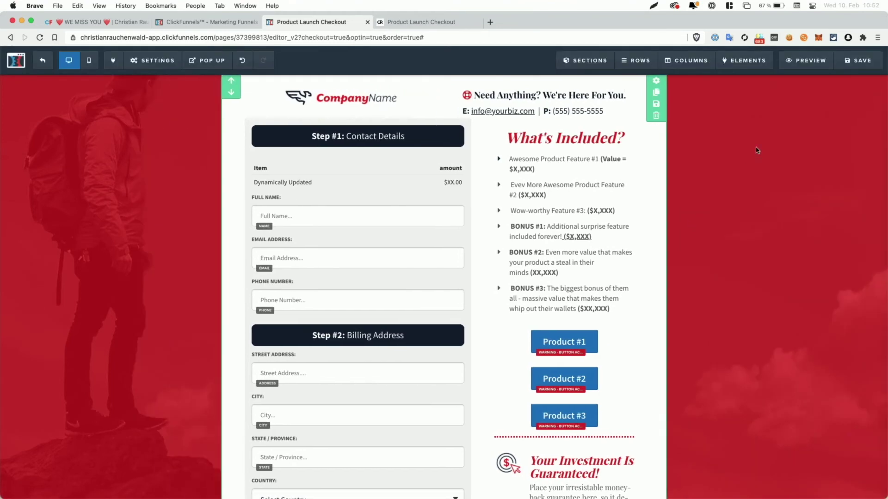
Save, preview, and check Product #1 and #3 update the order summary (One Time US$97.00)
{"action": "left_click", "coordinate": [853, 62]}
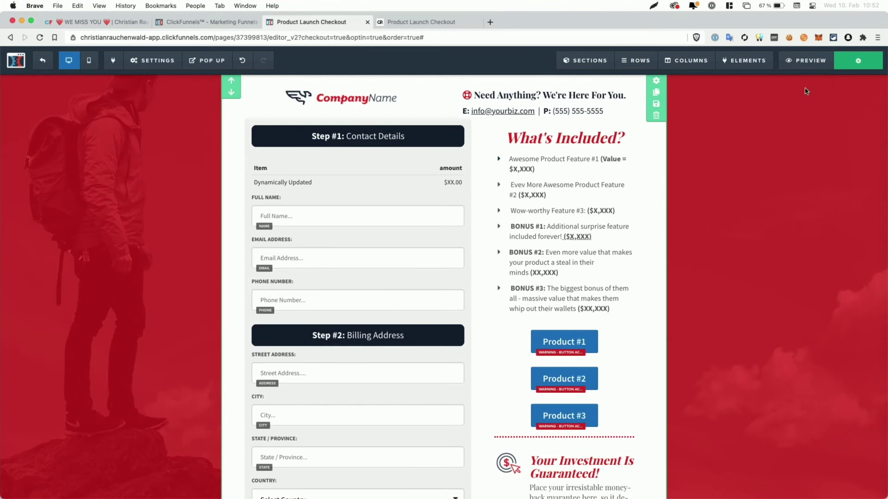
{"action": "left_click", "coordinate": [810, 62]}
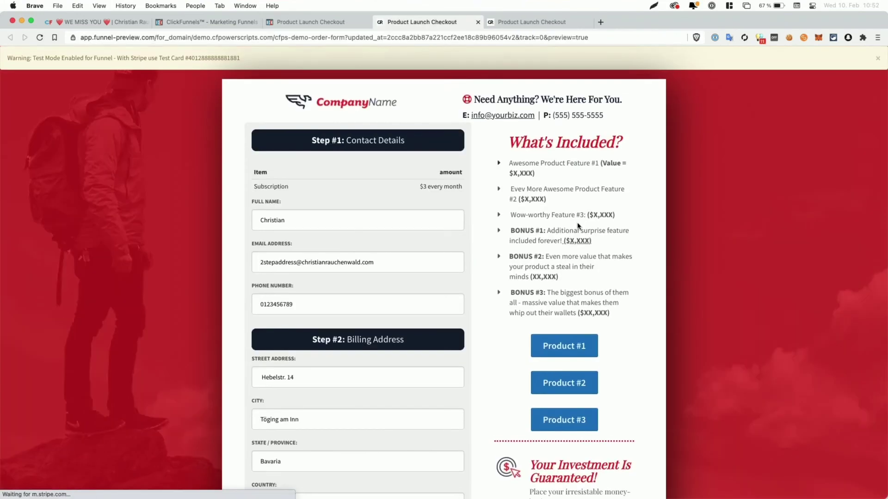
{"action": "left_click", "coordinate": [565, 358]}
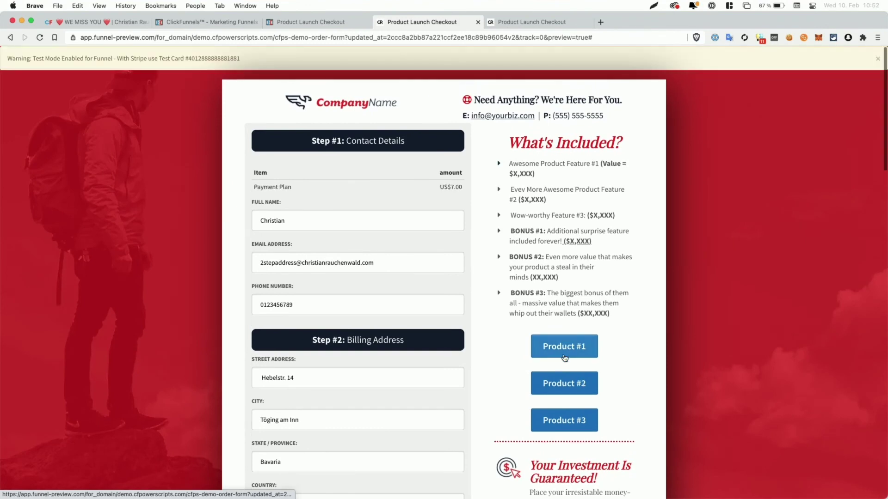
{"action": "left_click", "coordinate": [565, 421]}
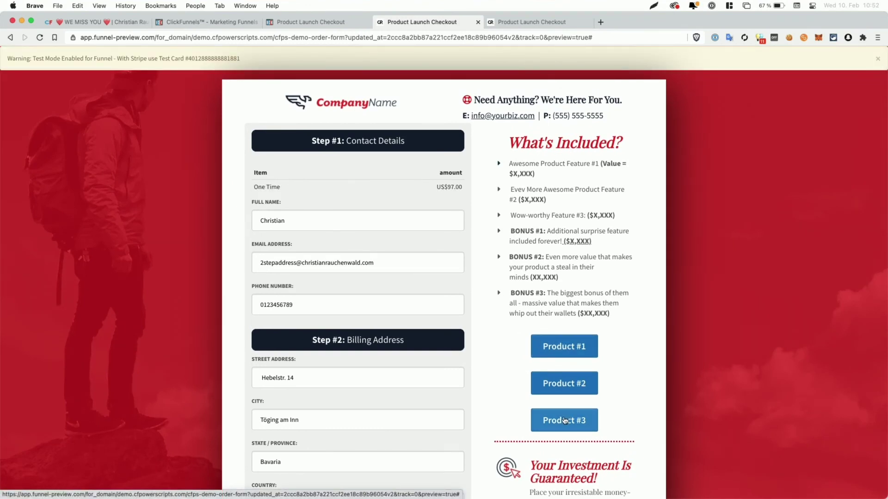